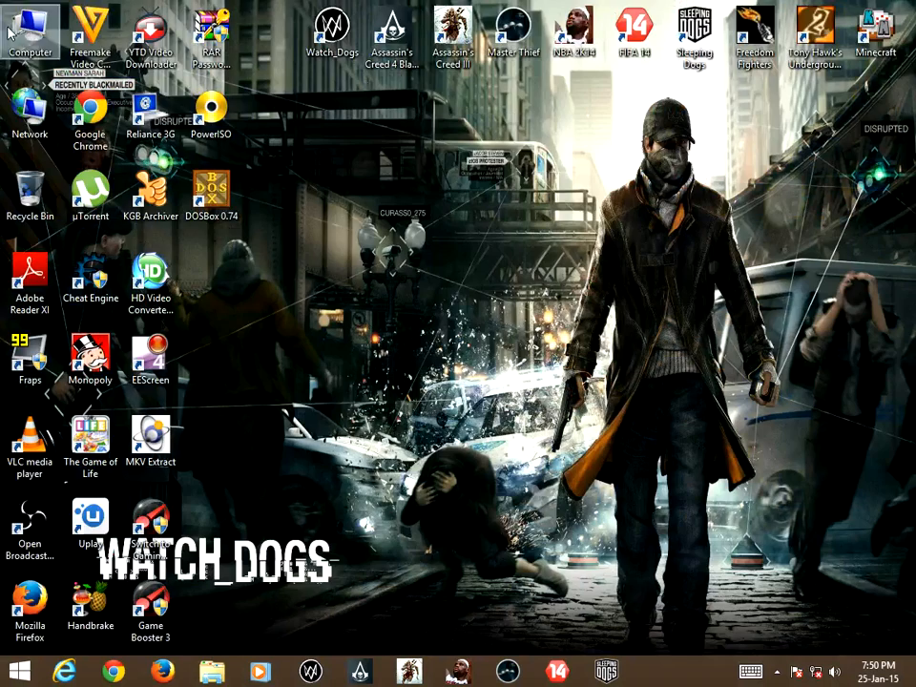
left_click(912, 4)
right_click(689, 155)
left_click(727, 201)
Open the Videos folder on the Games Files (E:) drive
double_click(47, 43)
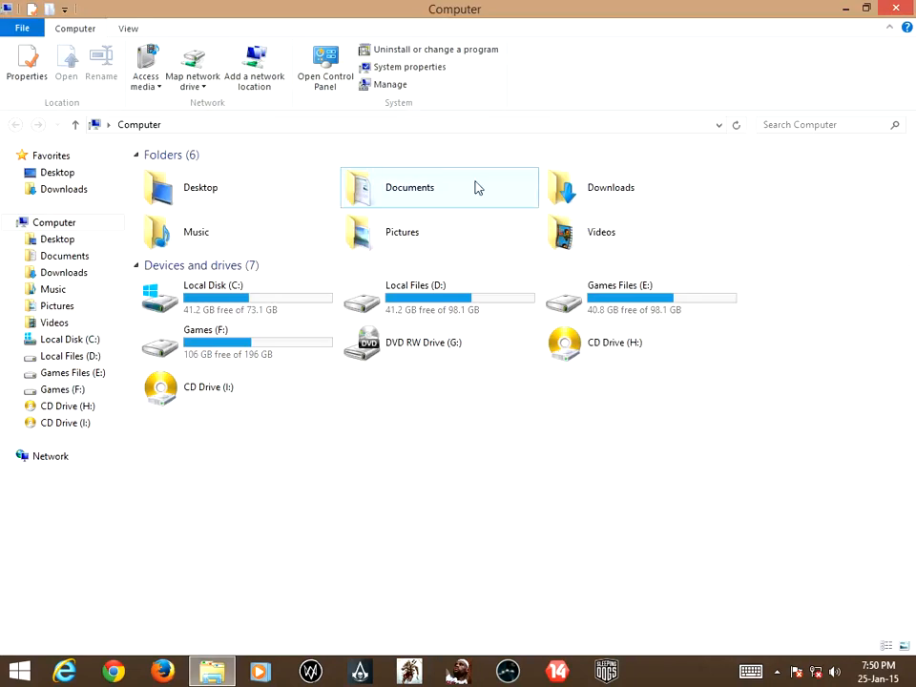
right_click(593, 394)
left_click(631, 460)
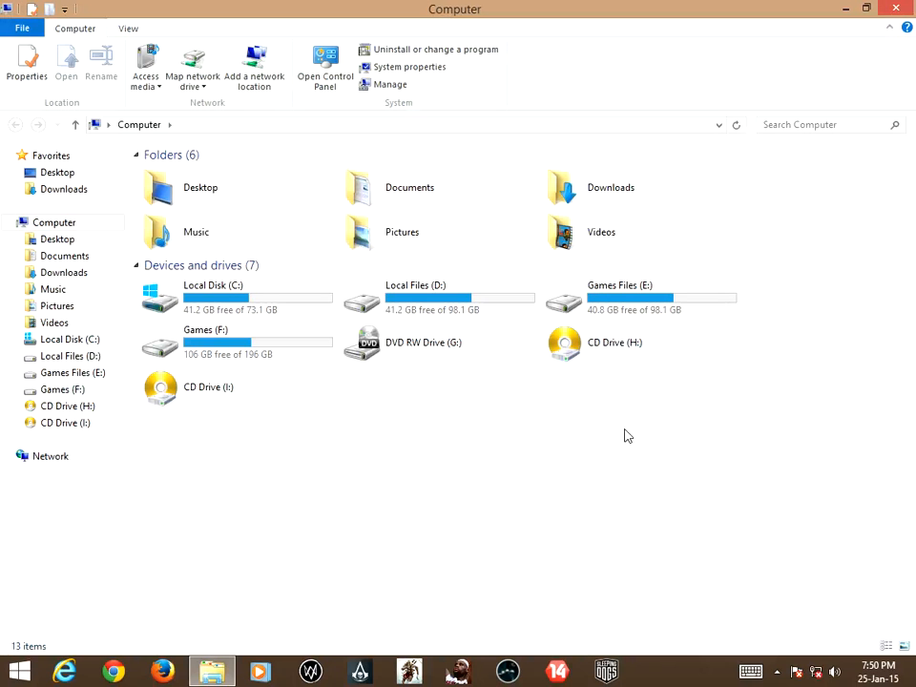
double_click(650, 313)
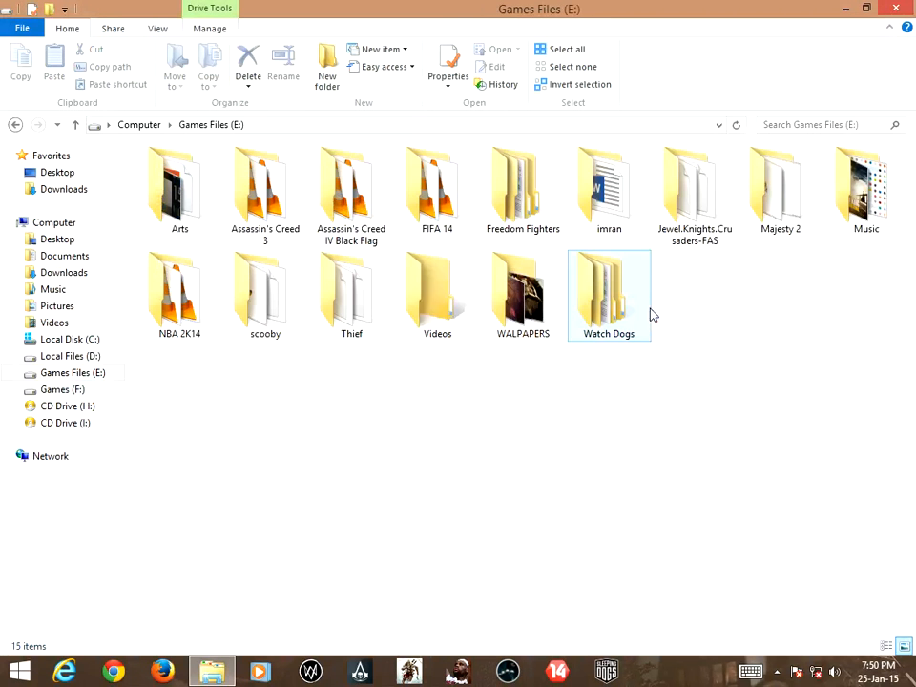
double_click(462, 317)
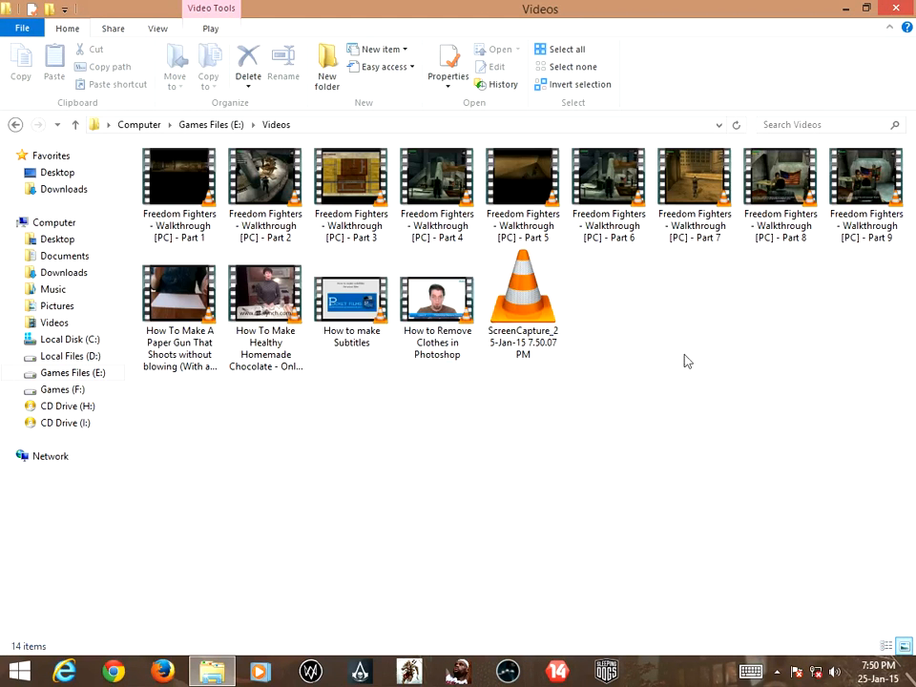
View the size of the Freedom Fighters - Walkthrough [PC] - Part 7 video in its file properties, and close them
left_click(678, 211)
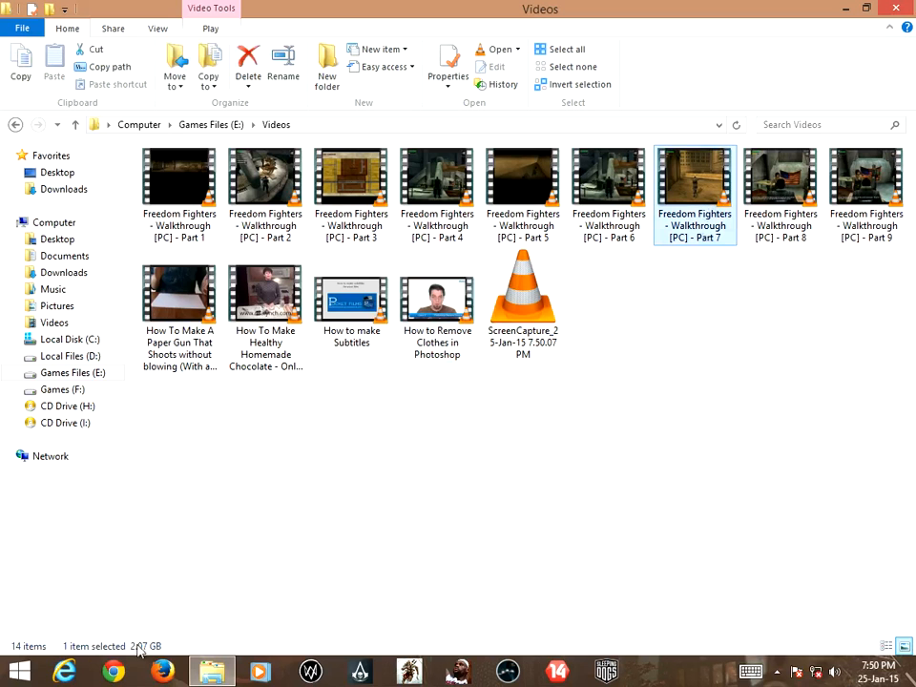
key("alt+Return")
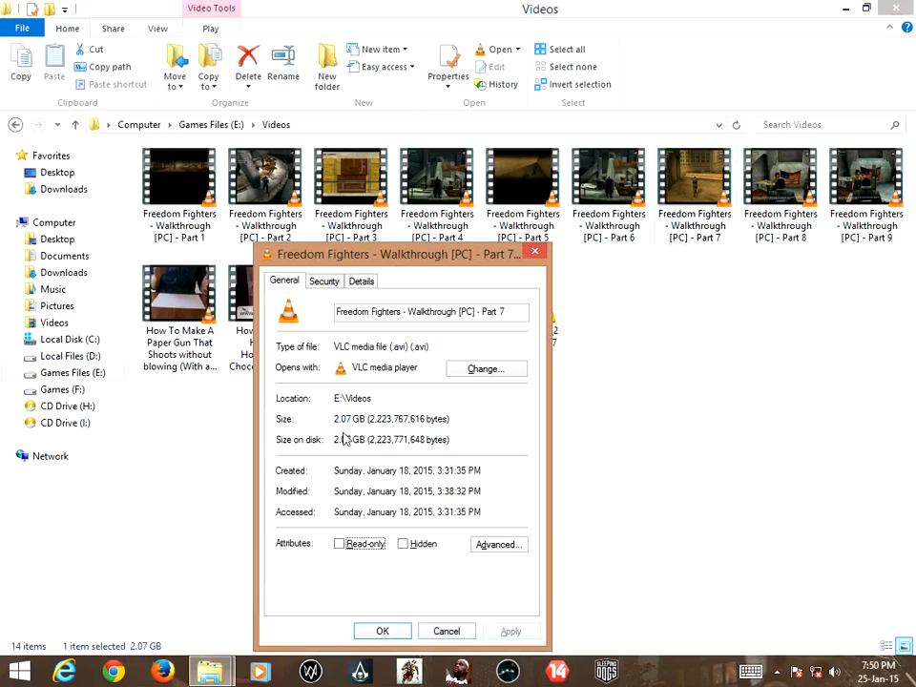
key("Escape")
right_click(655, 280)
left_click(726, 341)
left_click(701, 191)
right_click(664, 305)
left_click(747, 363)
right_click(706, 299)
left_click(745, 356)
key("super+d")
right_click(592, 178)
left_click(626, 224)
right_click(490, 217)
left_click(529, 274)
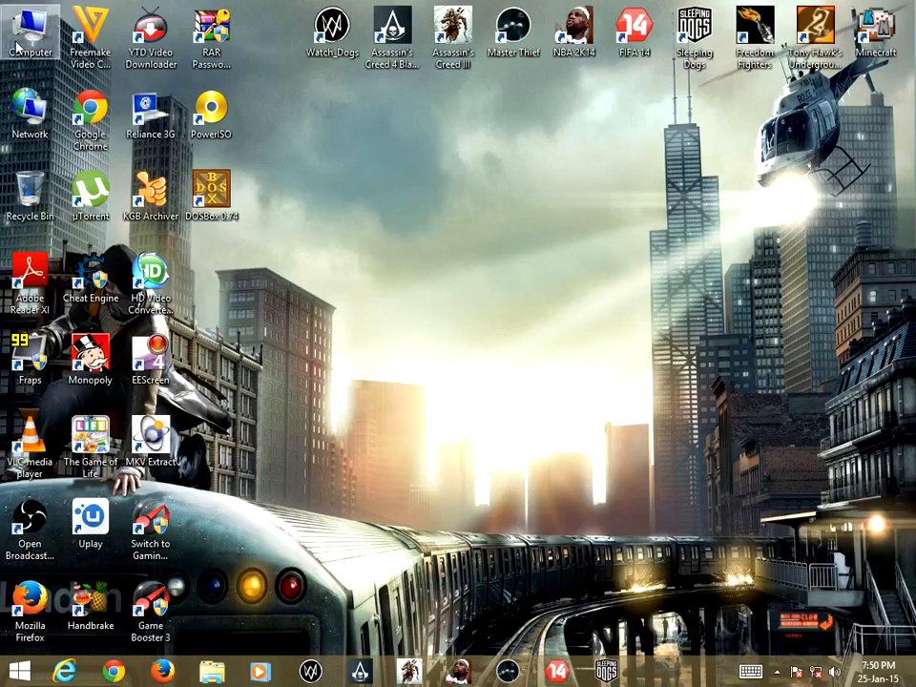
Reopen the Videos folder on the Games Files (E:) drive and check the file type of the Freedom Fighters Part 7 video in its properties
key("super+e")
double_click(628, 305)
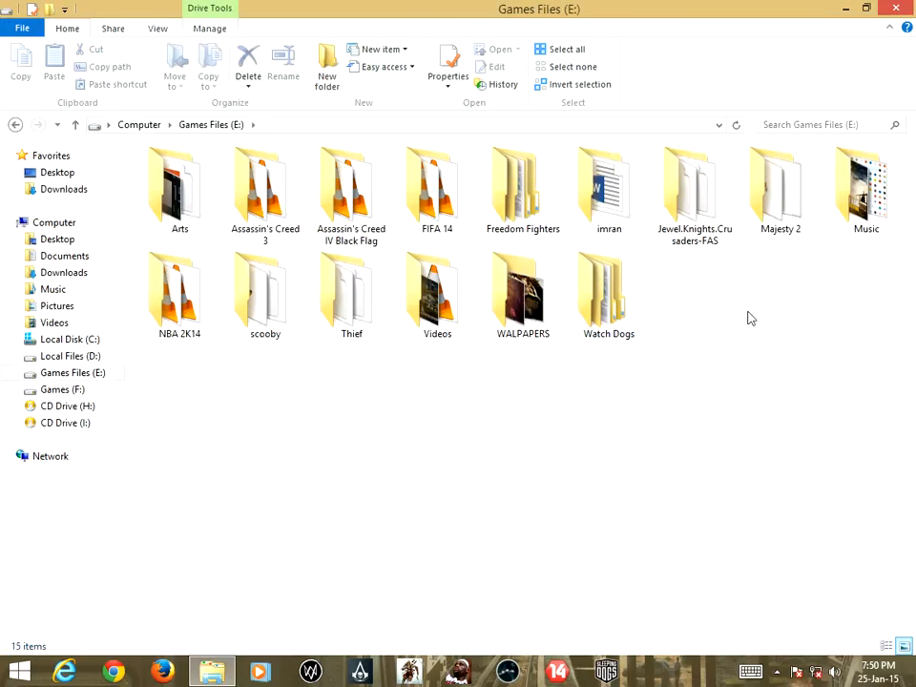
double_click(437, 324)
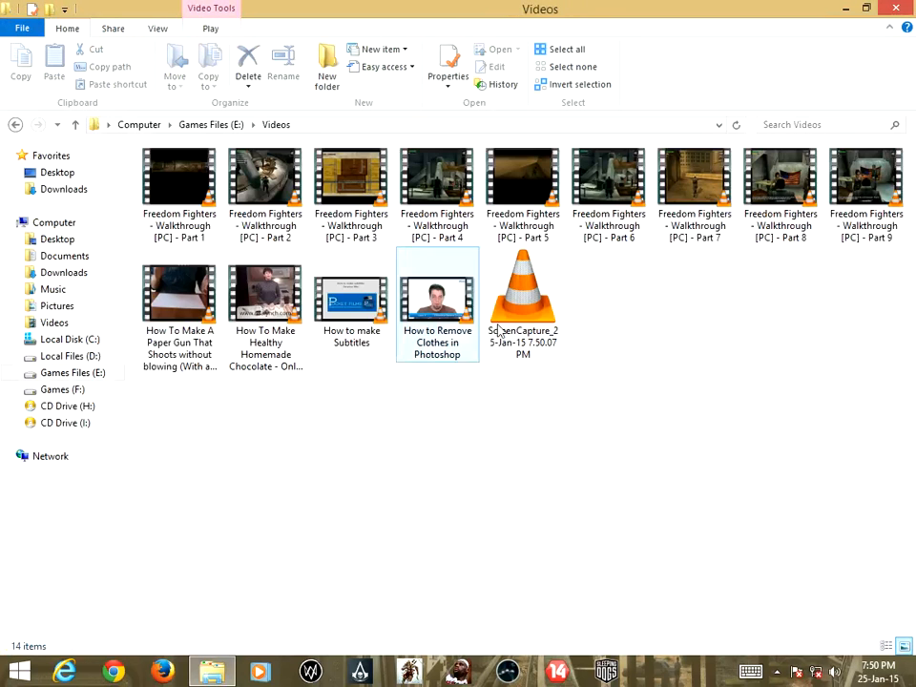
left_click(728, 212)
key("alt+Return")
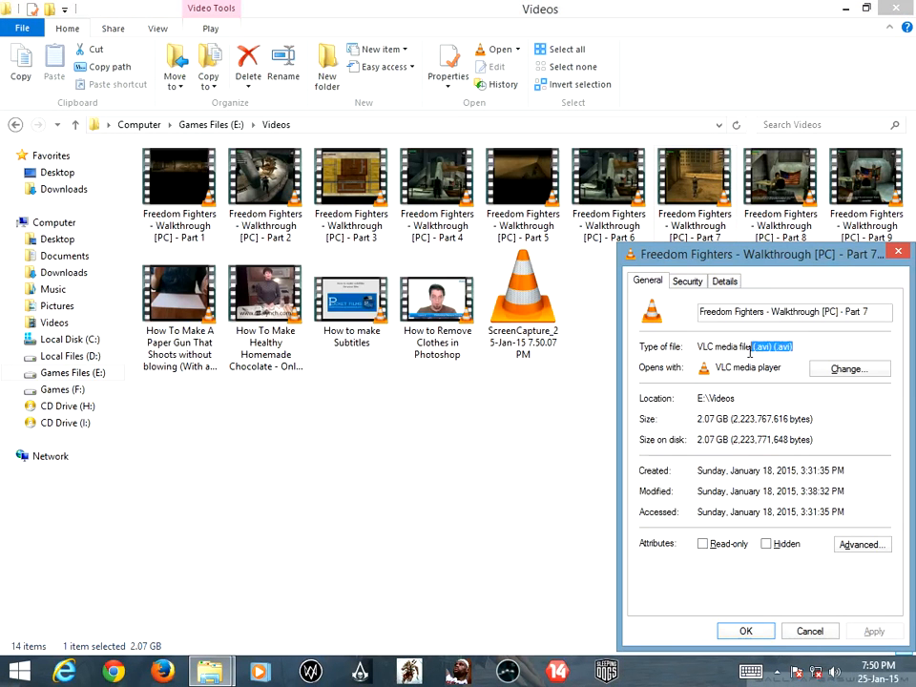
left_click(898, 252)
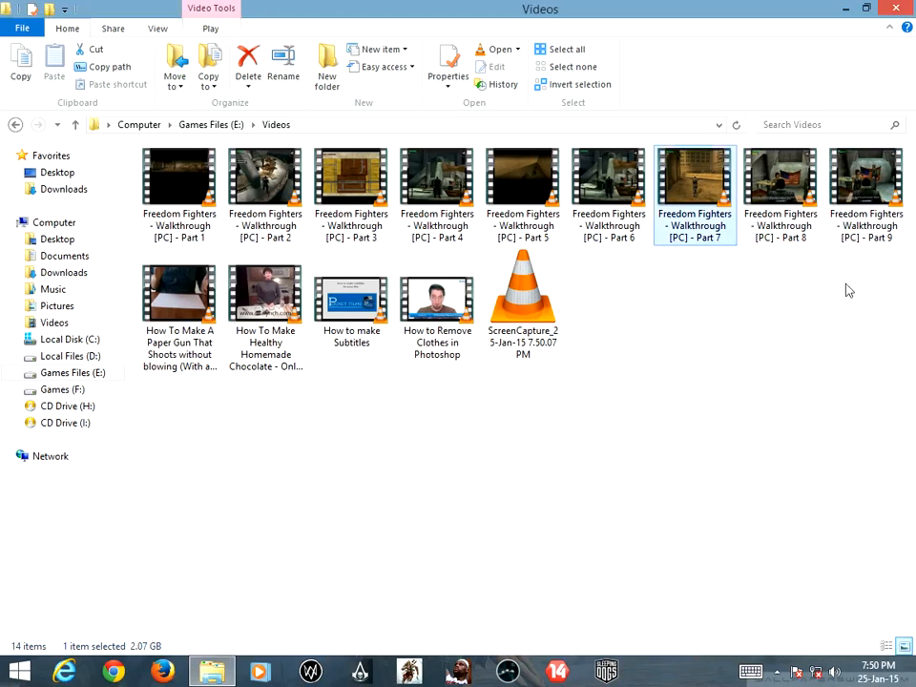
right_click(674, 350)
left_click(716, 410)
left_click(897, 8)
right_click(585, 217)
left_click(621, 266)
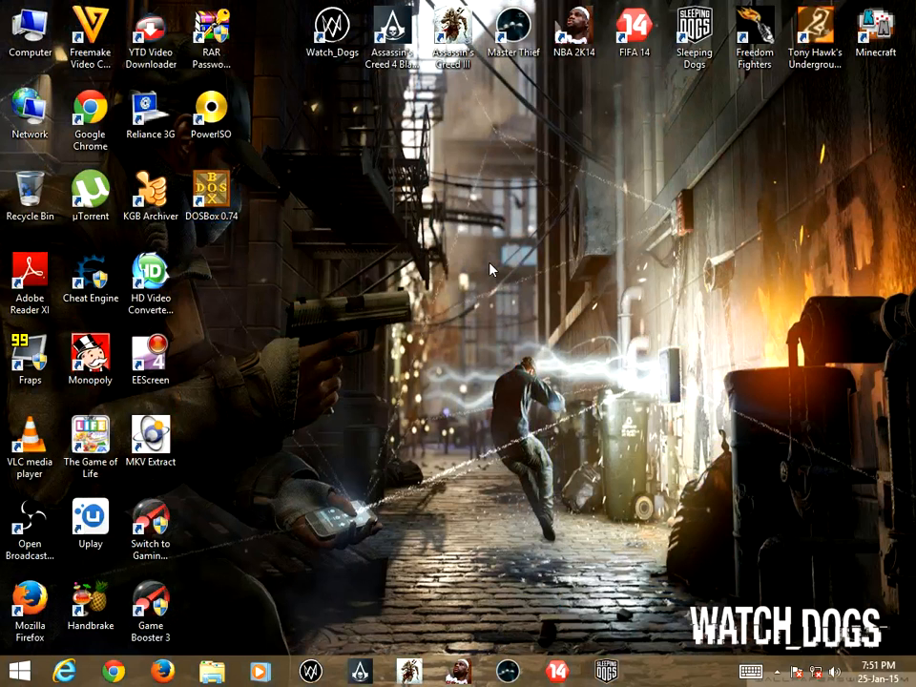
right_click(478, 260)
left_click(499, 303)
right_click(475, 277)
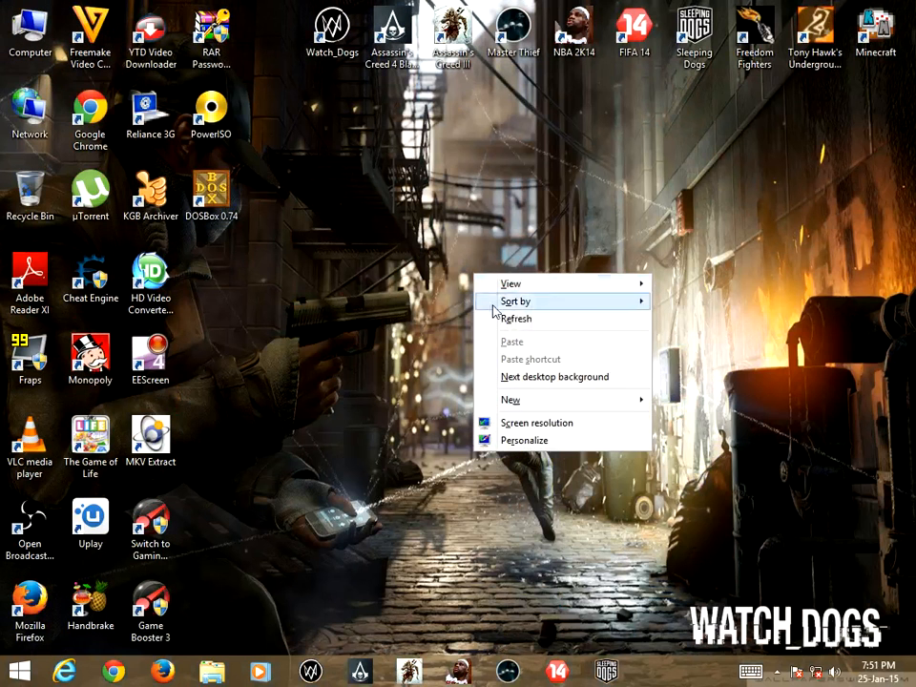
left_click(496, 319)
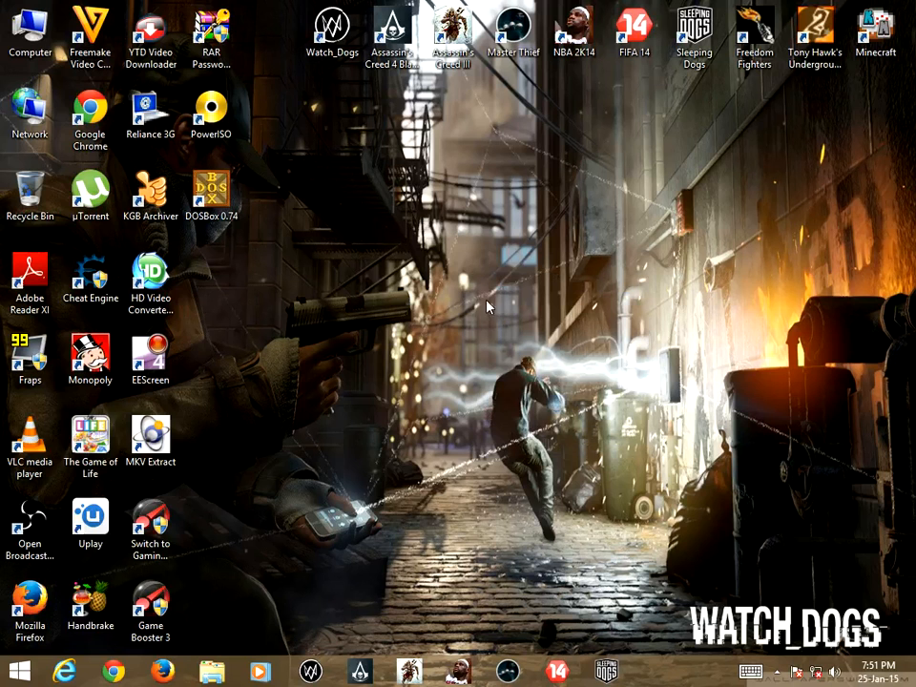
right_click(342, 355)
left_click(411, 402)
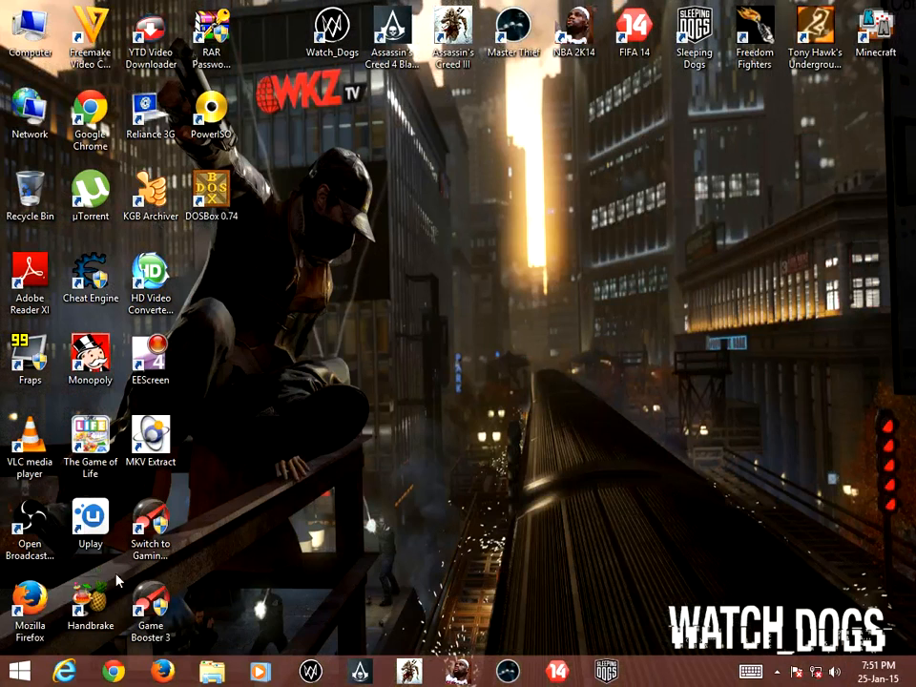
Launch HandBrake and decline recovering the unfinished queue items
left_click(91, 606)
right_click(323, 616)
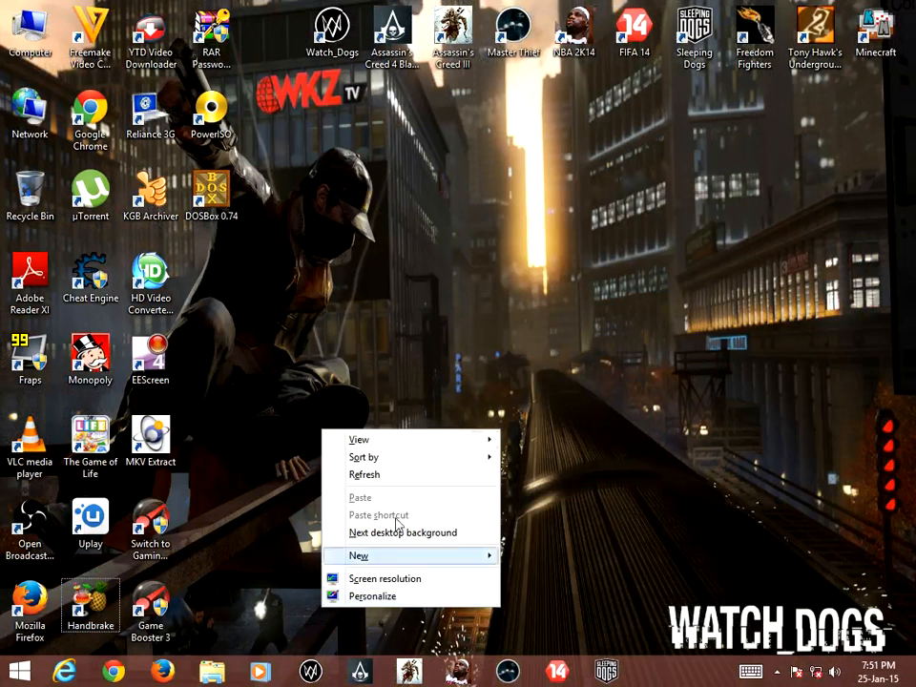
left_click(364, 475)
right_click(364, 334)
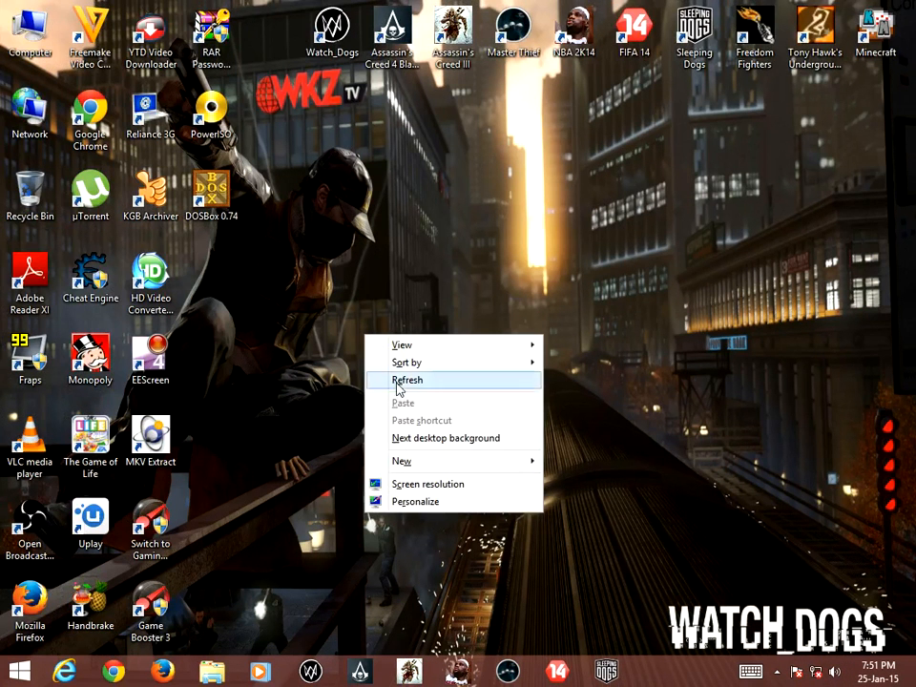
left_click(398, 380)
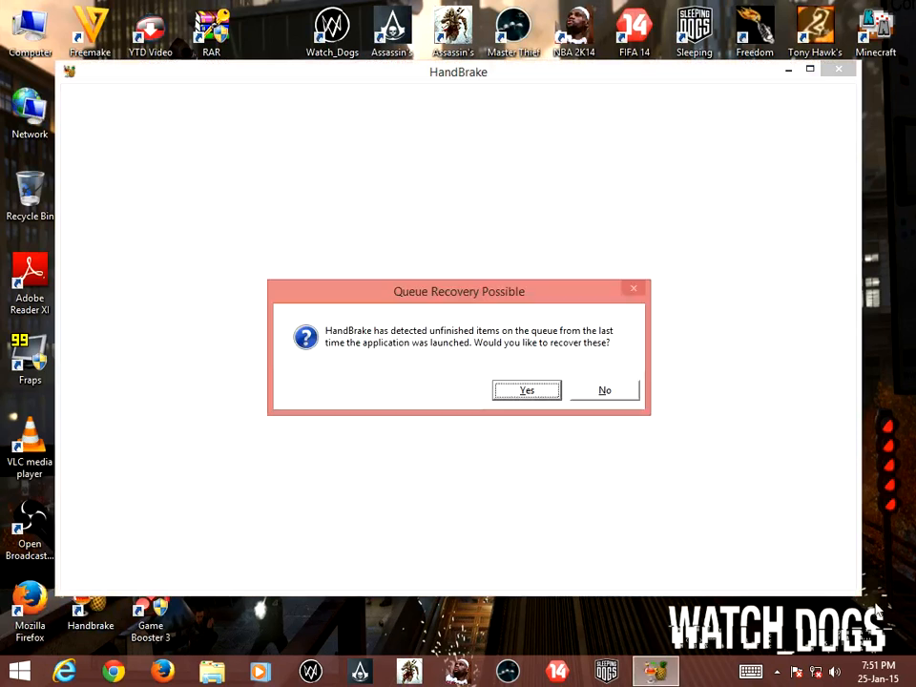
left_click(581, 394)
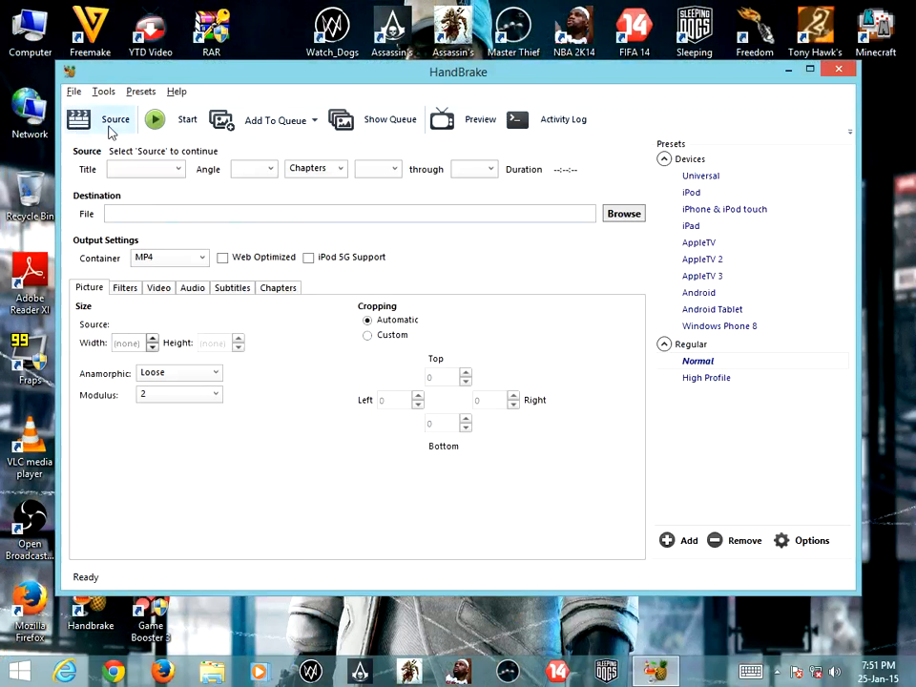
Load Freedom Fighters - Walkthrough [PC] - Part 7 from the Videos folder on the Games Files (E:) drive as the source video
left_click(113, 122)
left_click(131, 275)
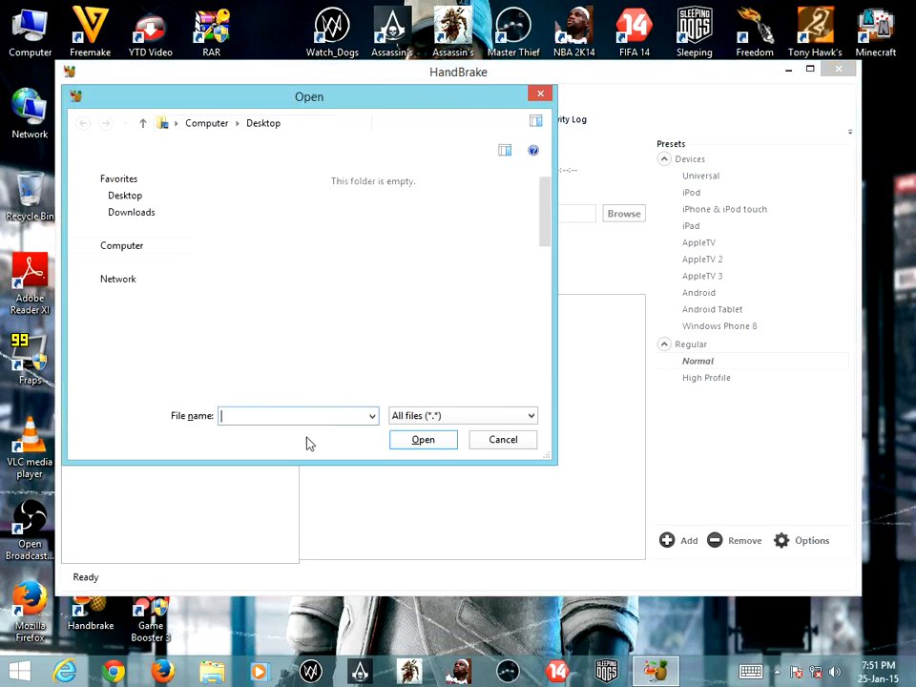
scroll(153, 287, "down", 1)
left_click(146, 295)
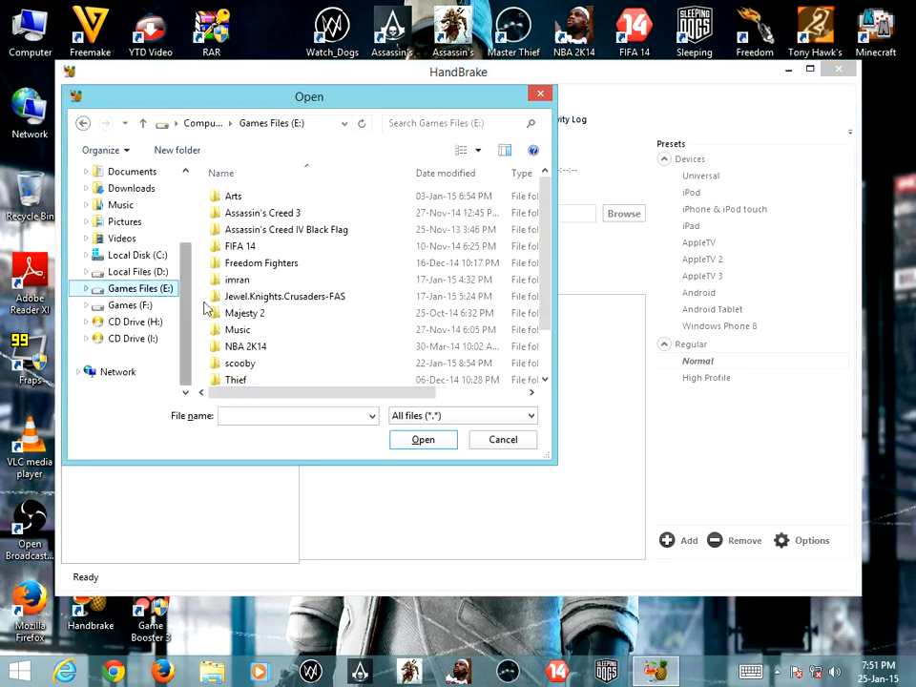
left_click_drag(542, 287, 544, 348)
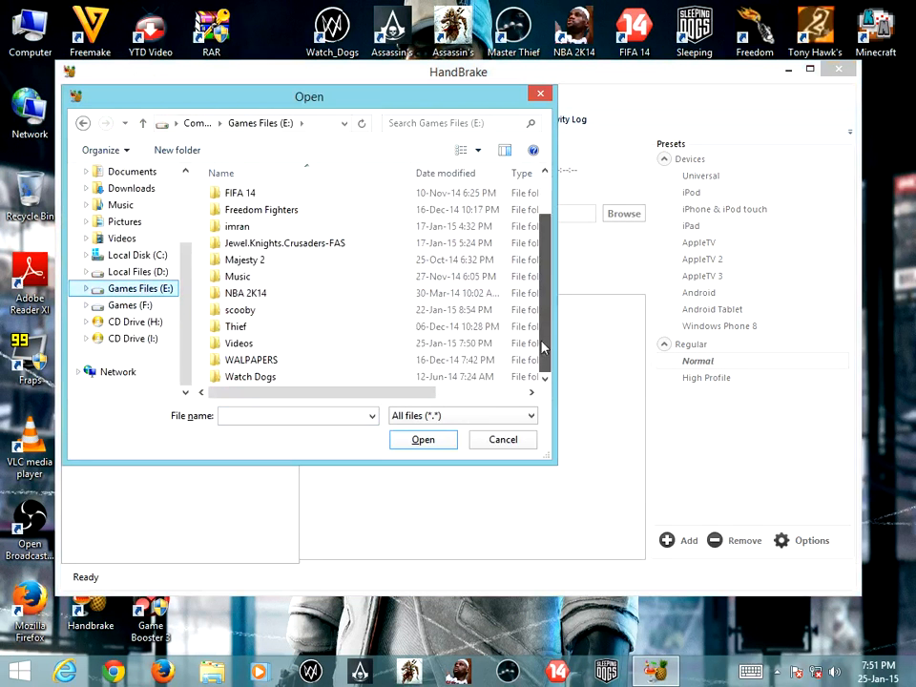
double_click(302, 343)
left_click(275, 220)
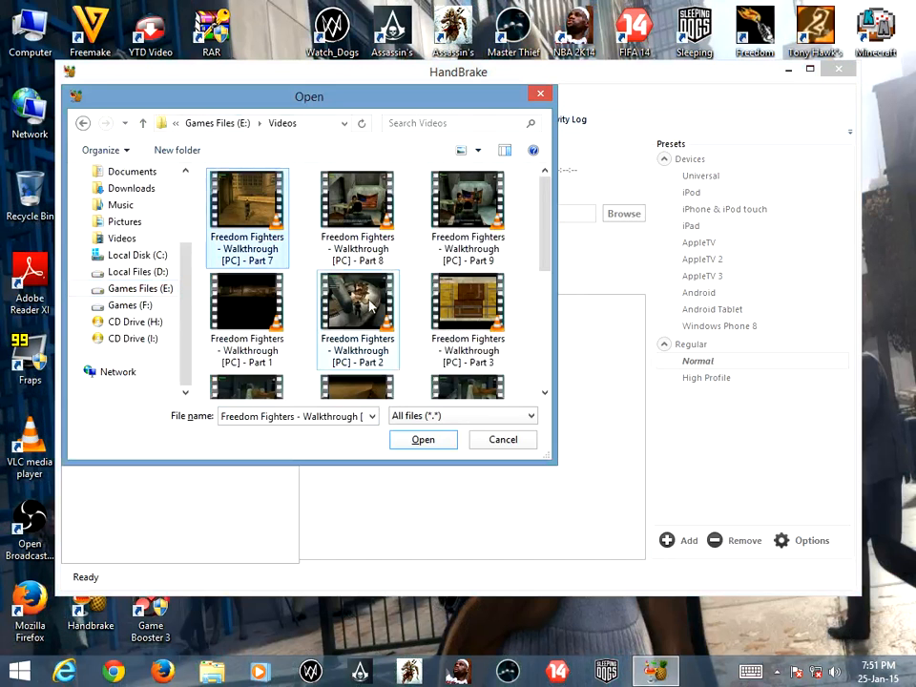
left_click(432, 440)
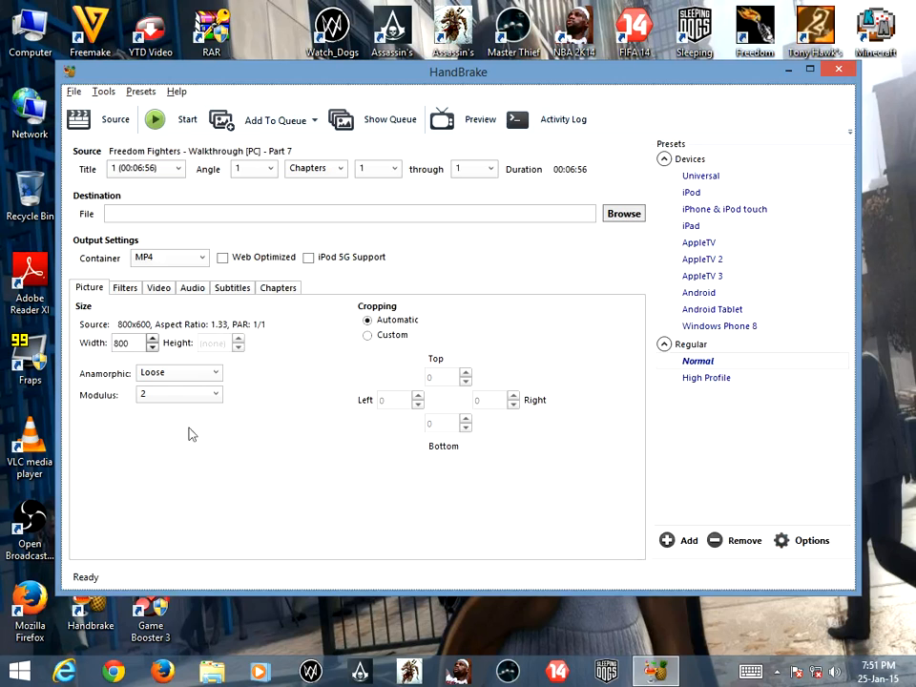
Choose the MP4 container with the H.264 (x264) video codec and set the constant quality to RF 28
left_click(158, 289)
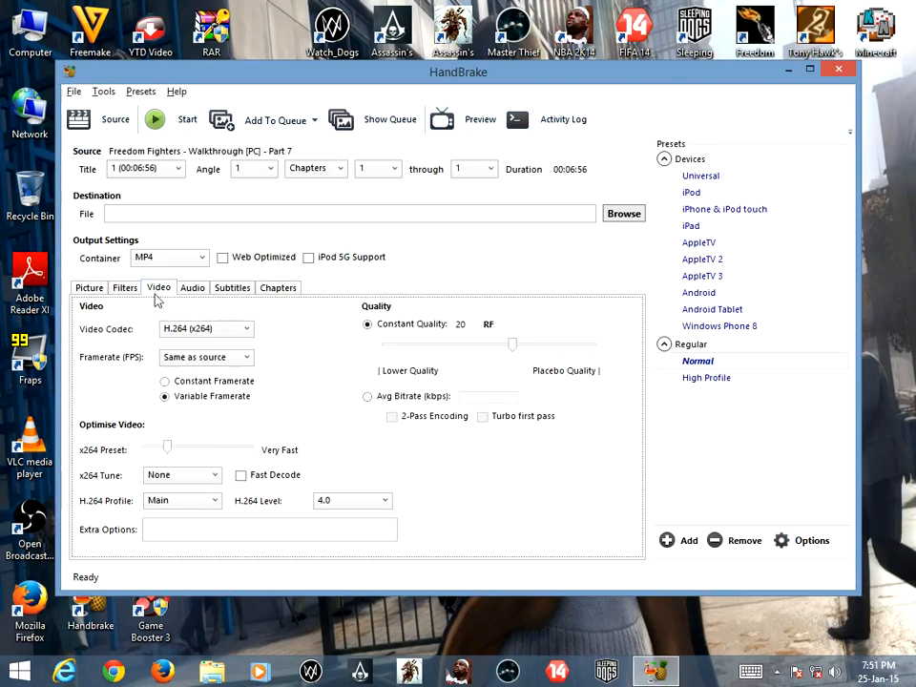
left_click(191, 260)
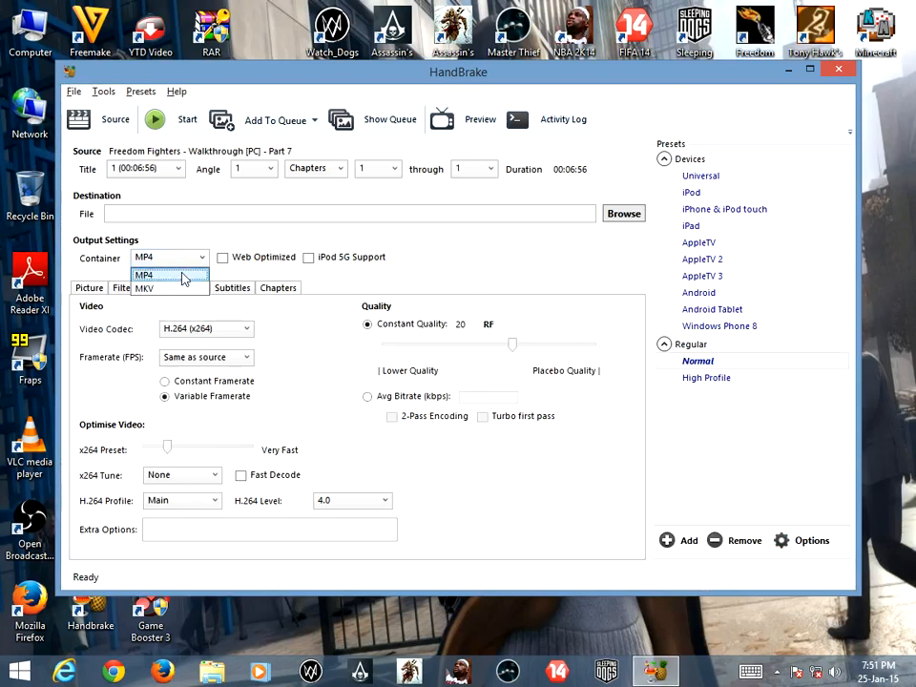
left_click(184, 276)
left_click(512, 347)
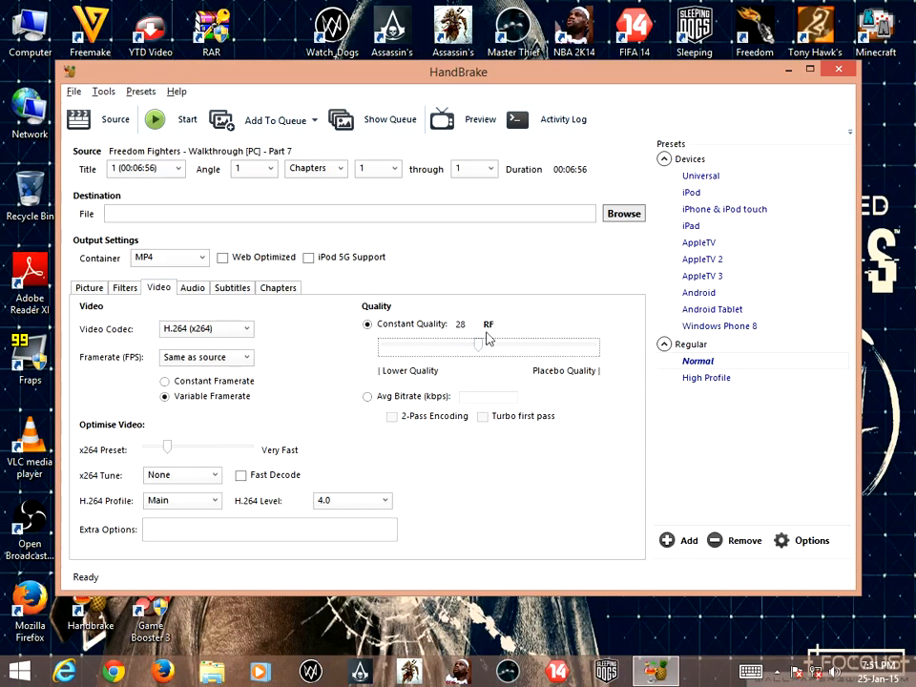
left_click(210, 330)
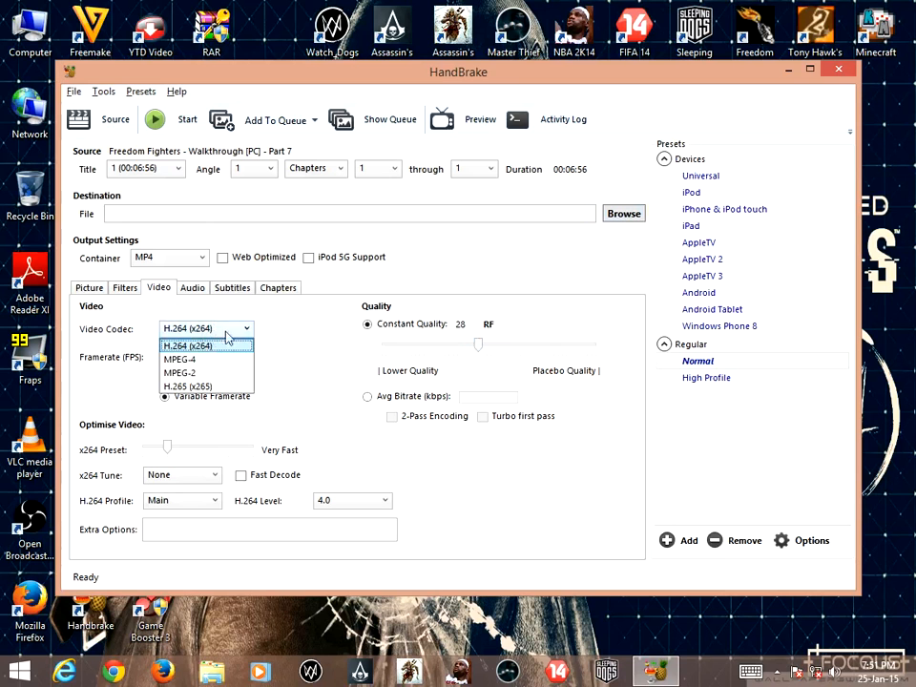
left_click(225, 331)
Set the output destination to an mp4 file named Freedom Fighters 2 on the Desktop
left_click(621, 214)
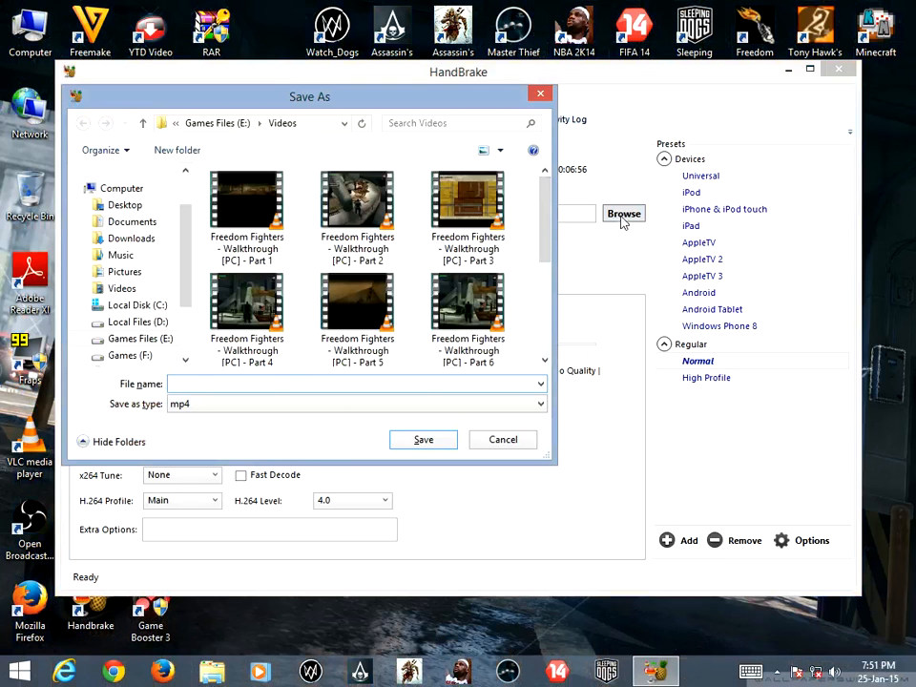
scroll(185, 261, "up", 1)
left_click(114, 262)
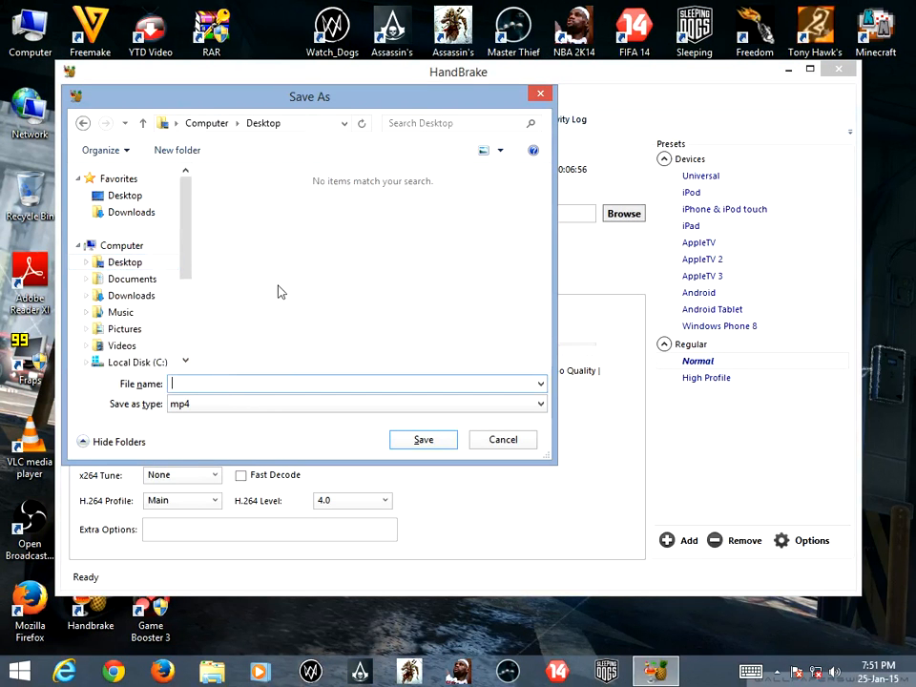
type("Freed")
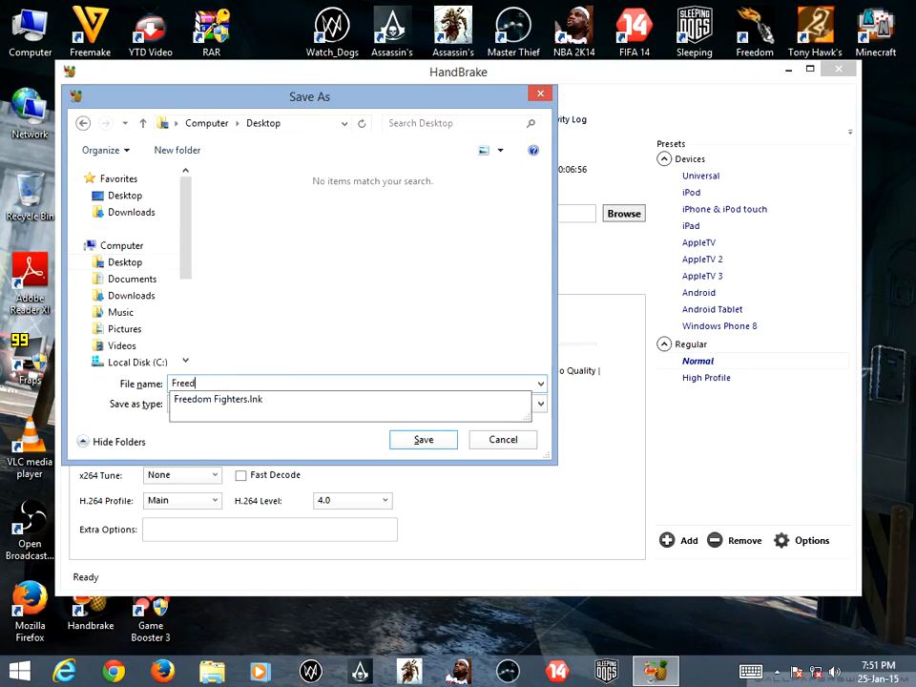
type("om Fighters 2")
key("Return")
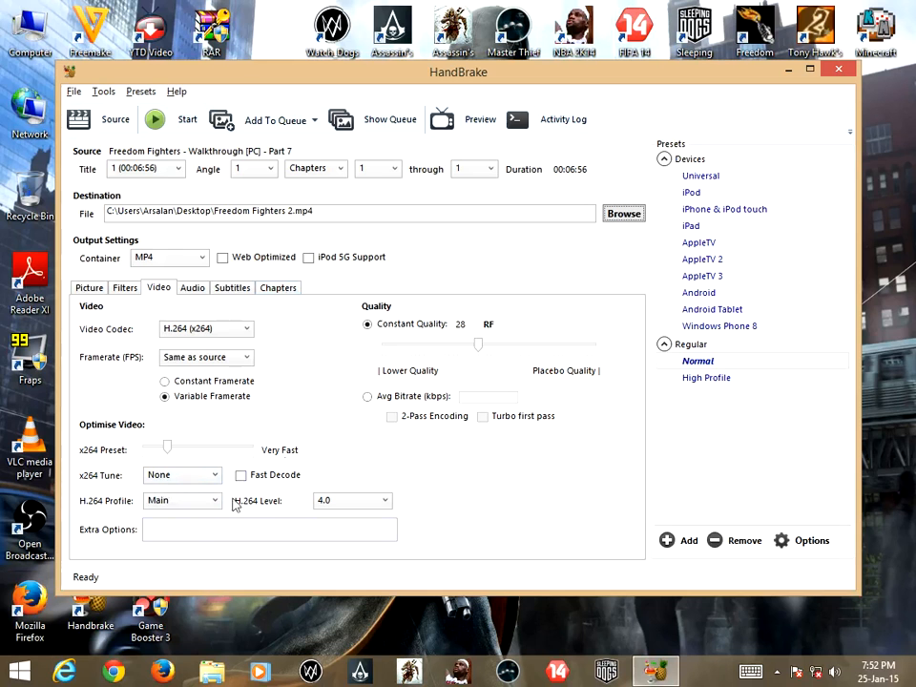
Set the audio track's bitrate to 128 and start the encode
left_click(191, 287)
left_click(401, 364)
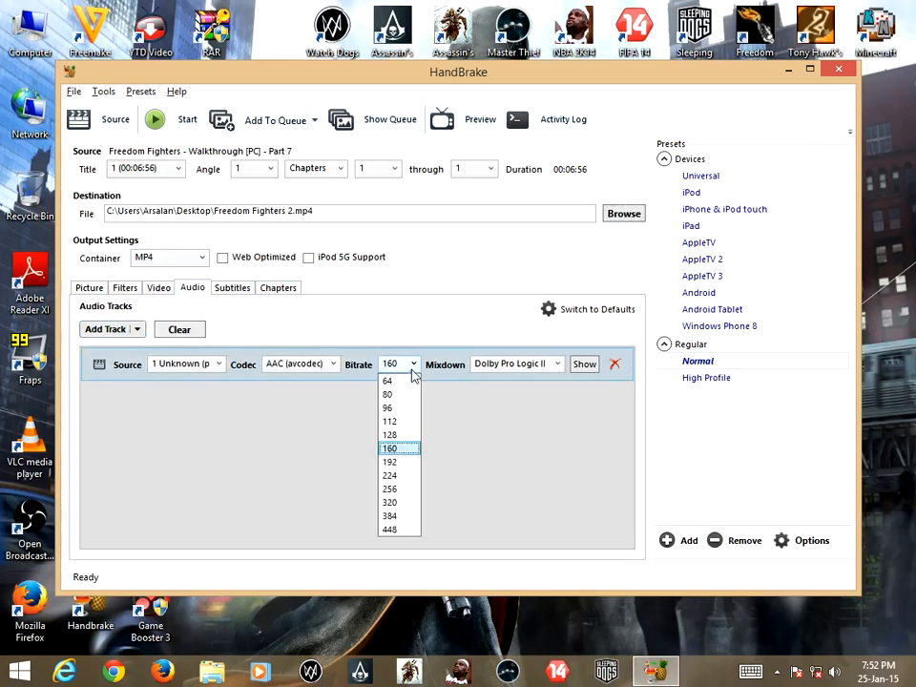
left_click(391, 435)
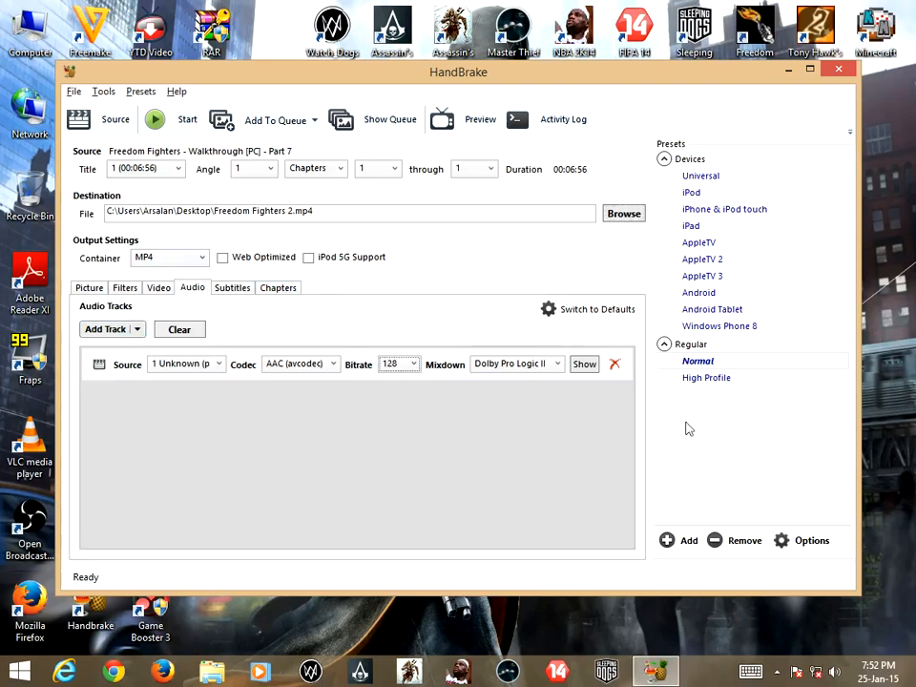
left_click(160, 122)
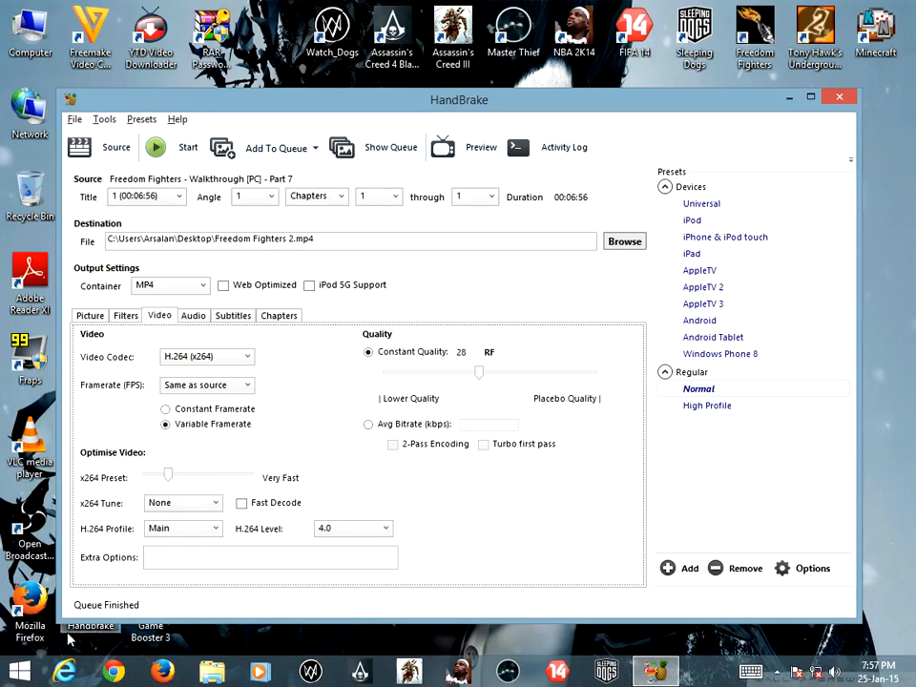
Close HandBrake and play the compressed Freedom Fighters 2 video from the Desktop in a half-screen VLC window
left_click(847, 97)
right_click(492, 223)
left_click(539, 270)
right_click(432, 223)
left_click(484, 276)
right_click(417, 298)
left_click(305, 324)
double_click(214, 291)
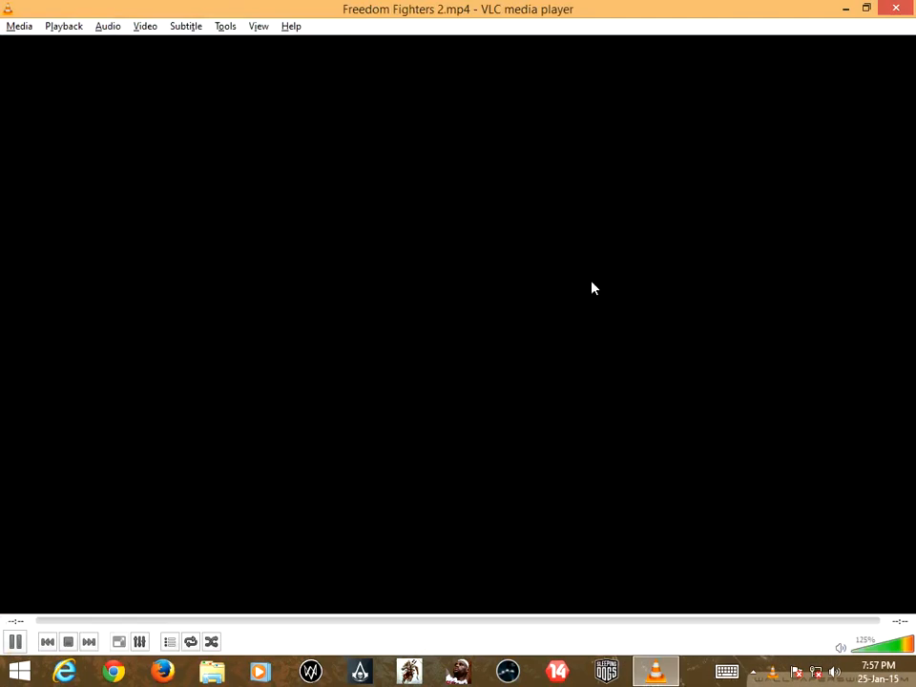
double_click(587, 15)
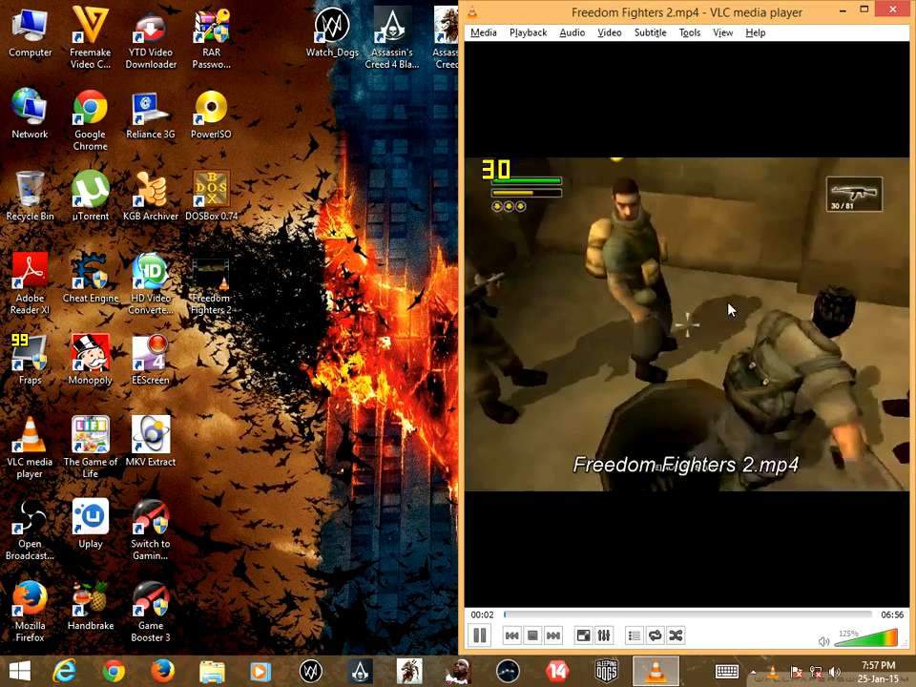
Open the original Freedom Fighters - Walkthrough [PC] - Part 7 from the Videos folder on Games Files (E:) with Windows Media Player
double_click(24, 38)
double_click(589, 298)
double_click(459, 304)
left_click(695, 212)
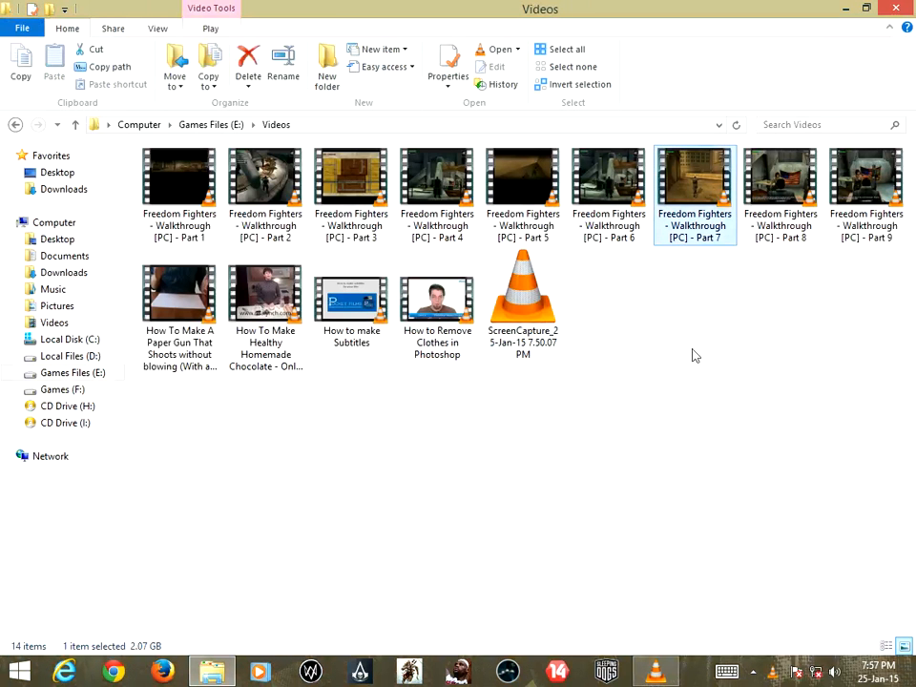
right_click(691, 195)
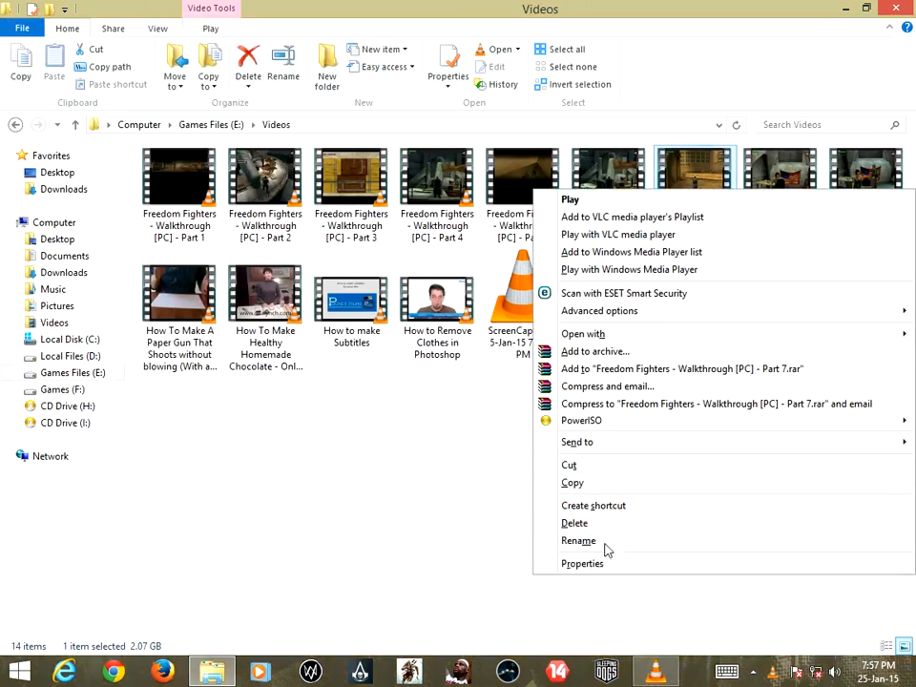
mouse_move(595, 333)
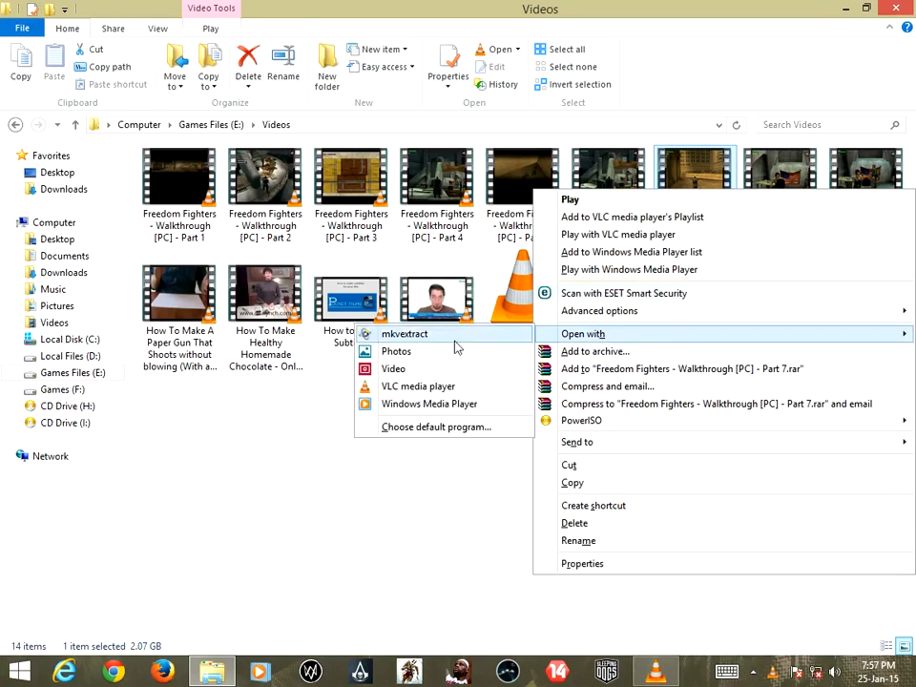
left_click(447, 404)
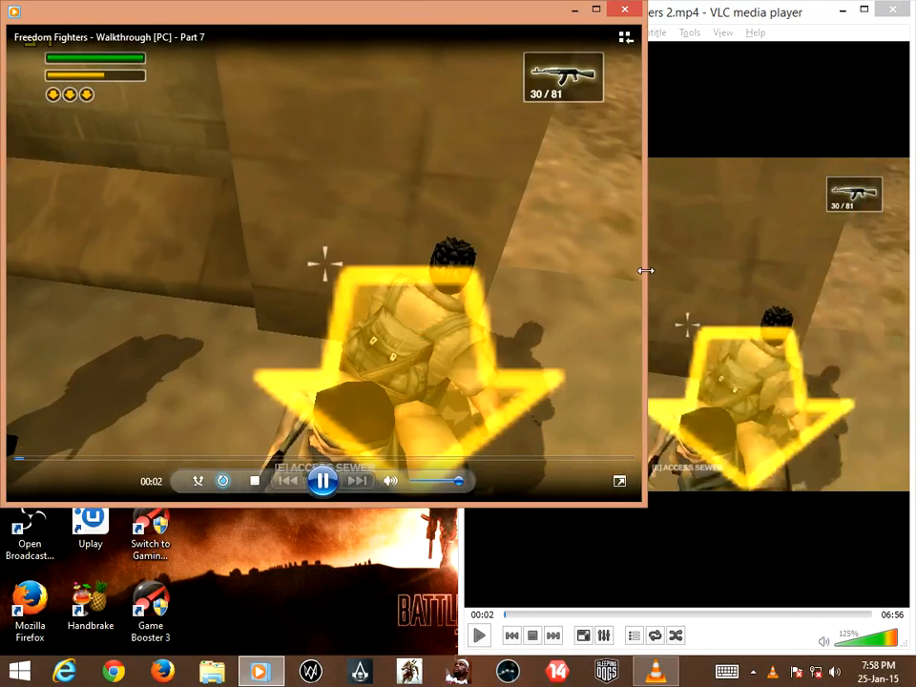
Resize and position the Windows Media Player window to fill the half of the screen beside the VLC window
left_click_drag(647, 268, 411, 311)
left_click_drag(287, 11, 358, 50)
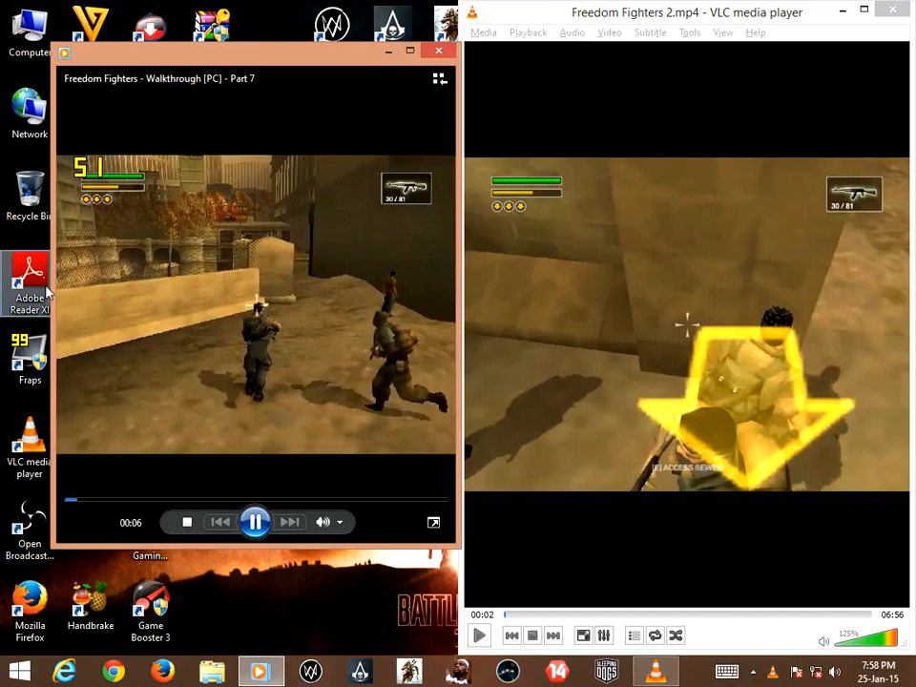
left_click_drag(52, 291, 13, 291)
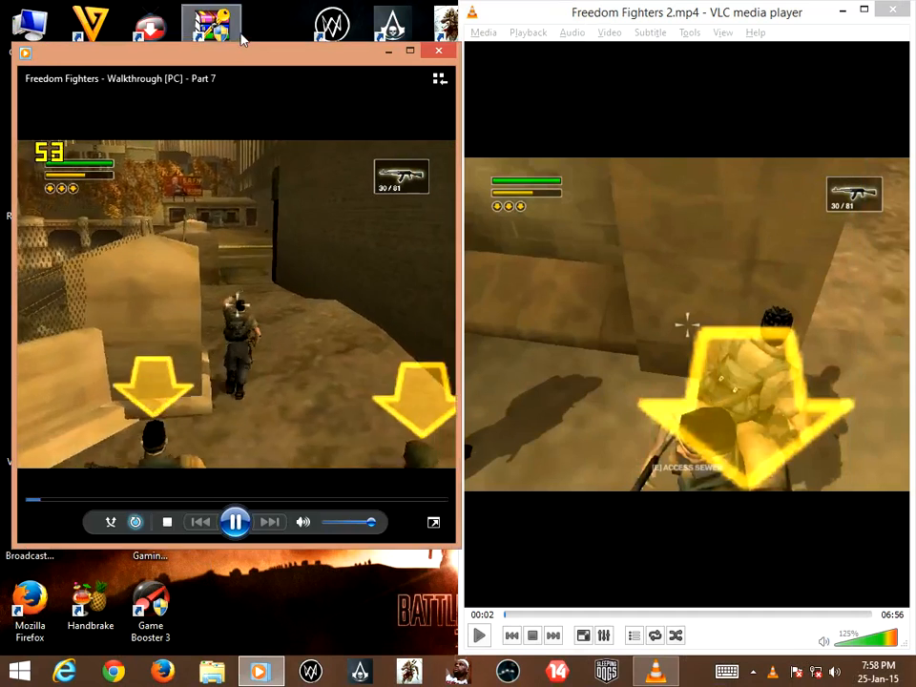
left_click_drag(243, 4, 242, 0)
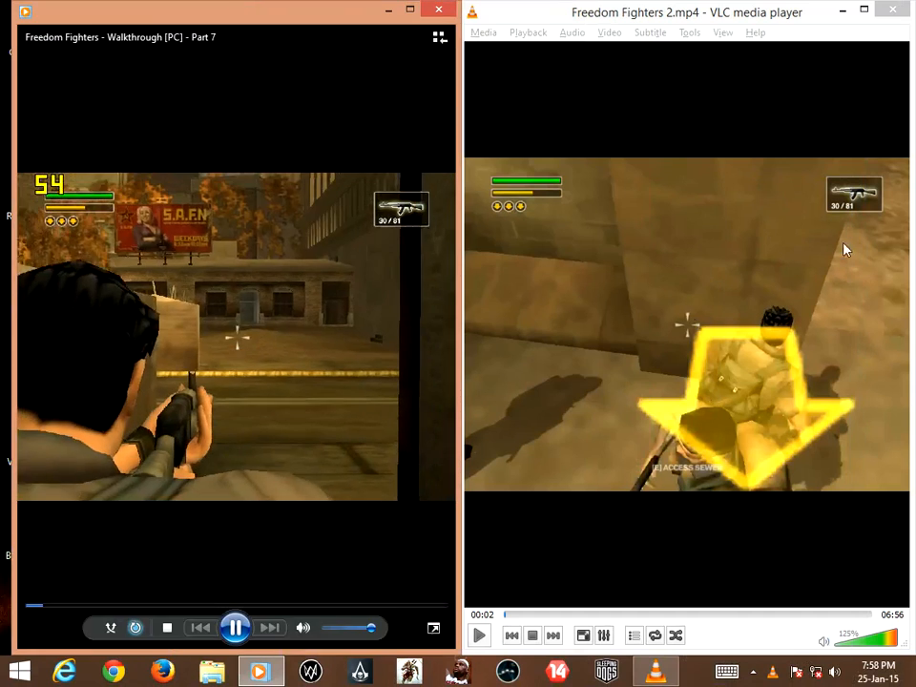
left_click_drag(13, 350, 5, 351)
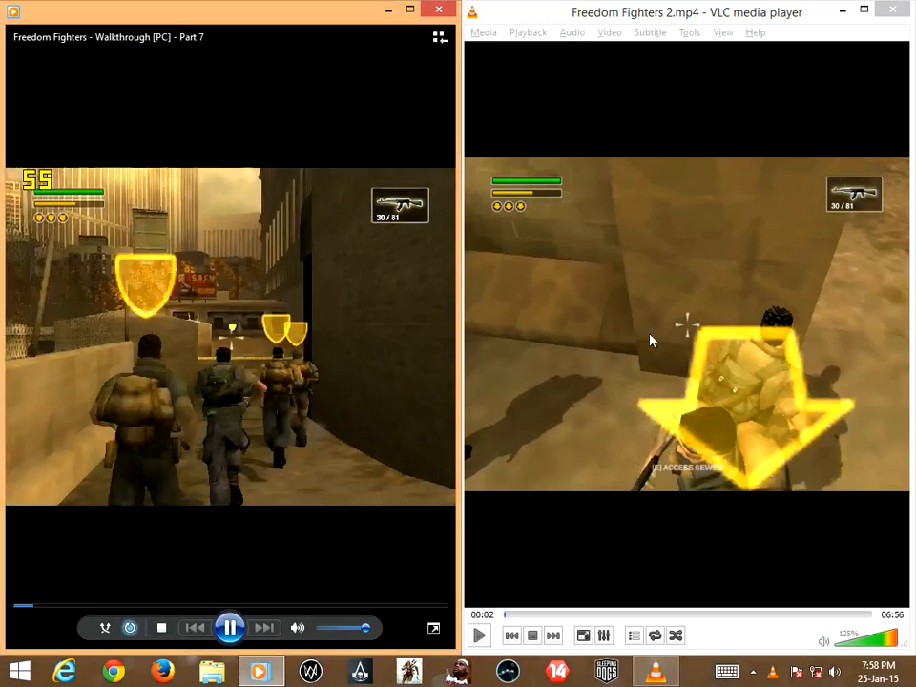
Compare the picture quality of the compressed and original videos by playing and pausing them side by side, and close both players
left_click(678, 292)
key("space")
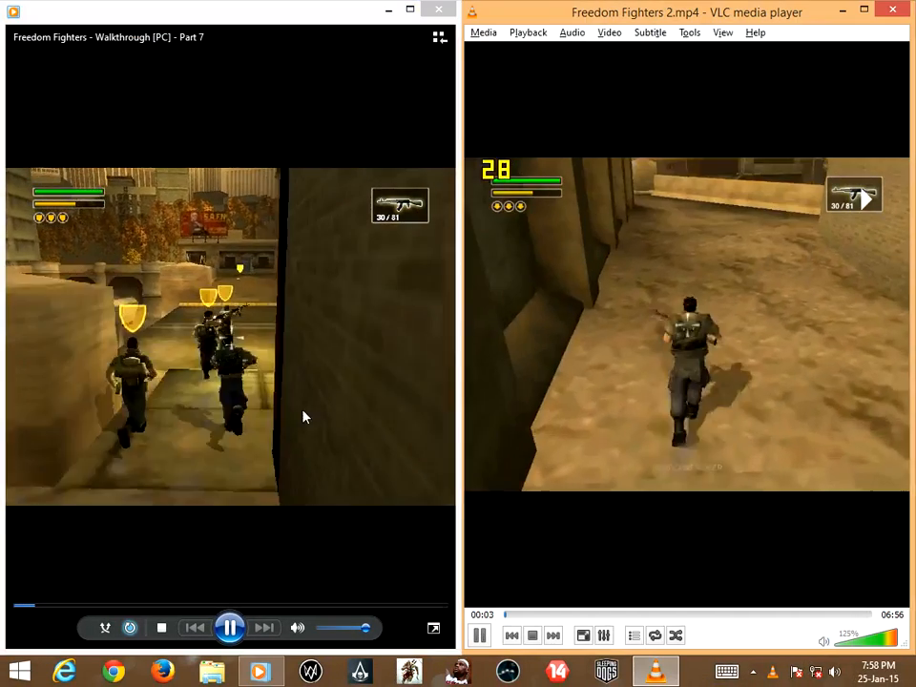
left_click(302, 416)
left_click(232, 627)
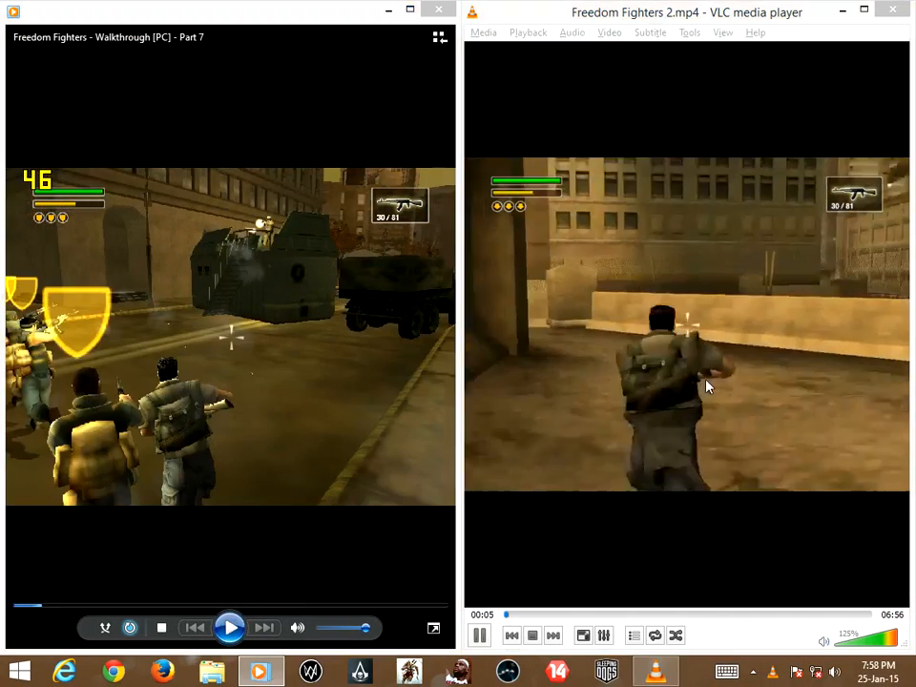
left_click(714, 288)
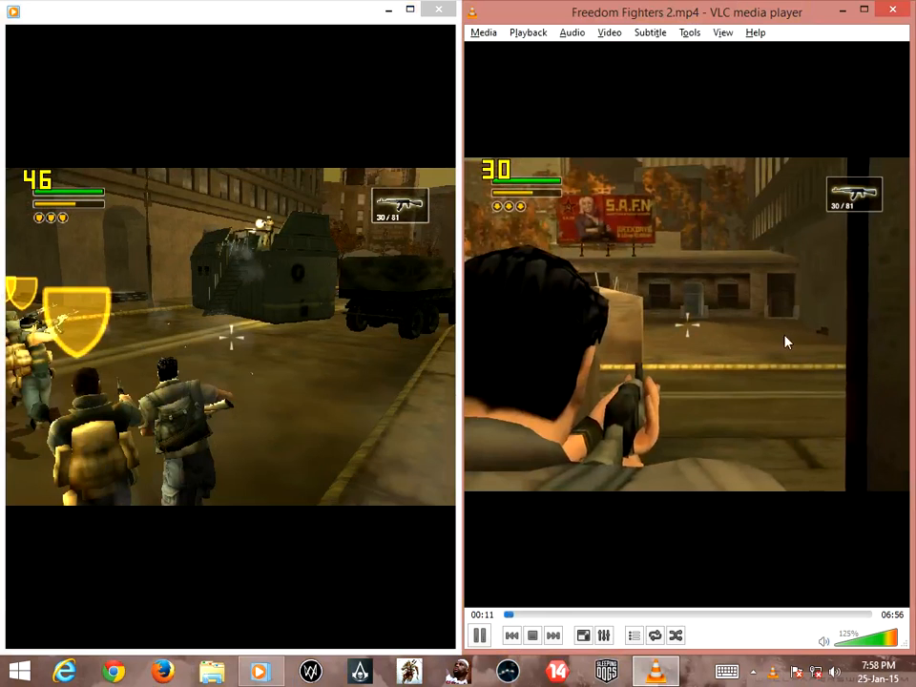
key("space")
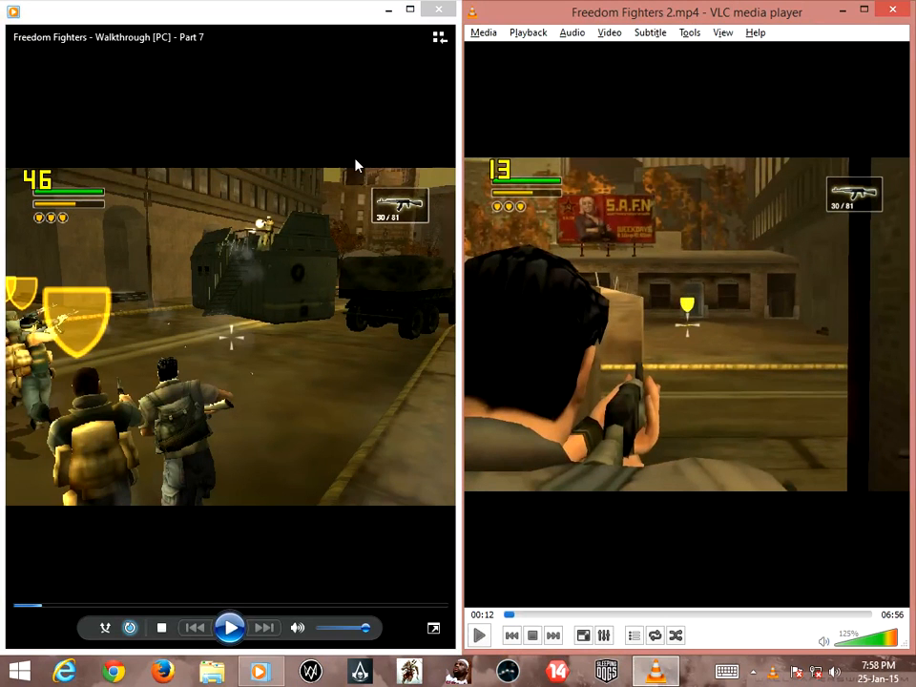
left_click(442, 10)
left_click(892, 10)
Check the file size of Freedom Fighters 2 on the Desktop in its properties
right_click(539, 192)
left_click(573, 234)
right_click(512, 197)
left_click(542, 243)
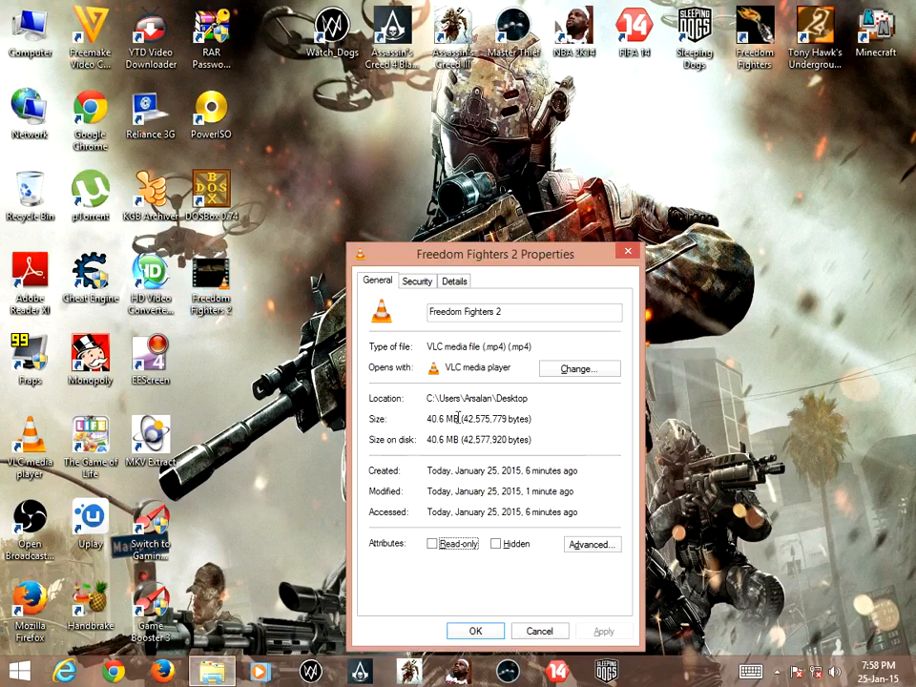
left_click_drag(537, 421, 446, 420)
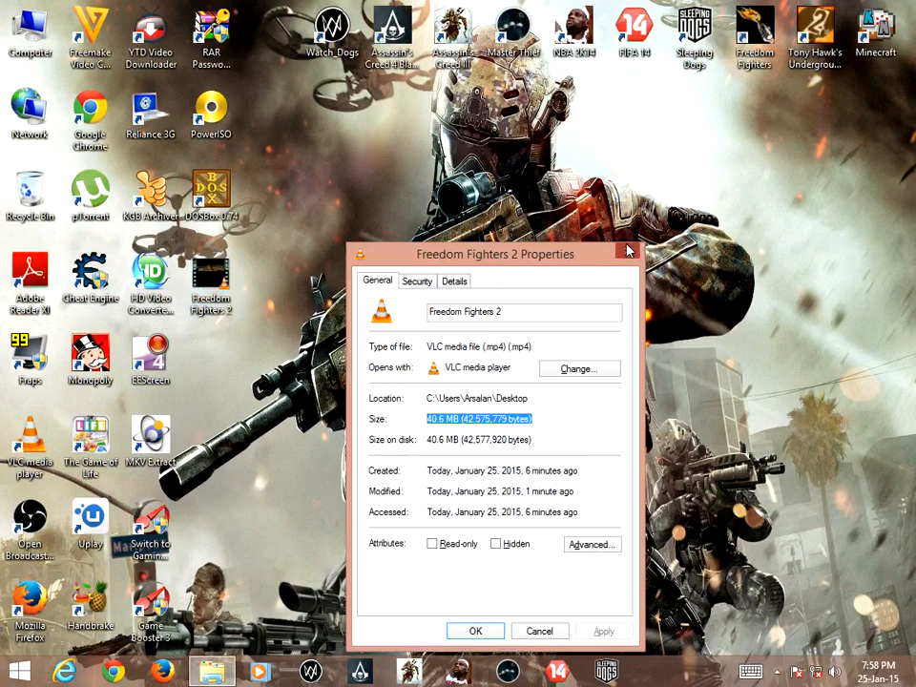
left_click(628, 251)
Show the file properties of Freedom Fighters - Walkthrough [PC] - Part 7 in the E: drive's Videos folder and minimize the folder window
right_click(628, 233)
left_click(485, 272)
double_click(31, 29)
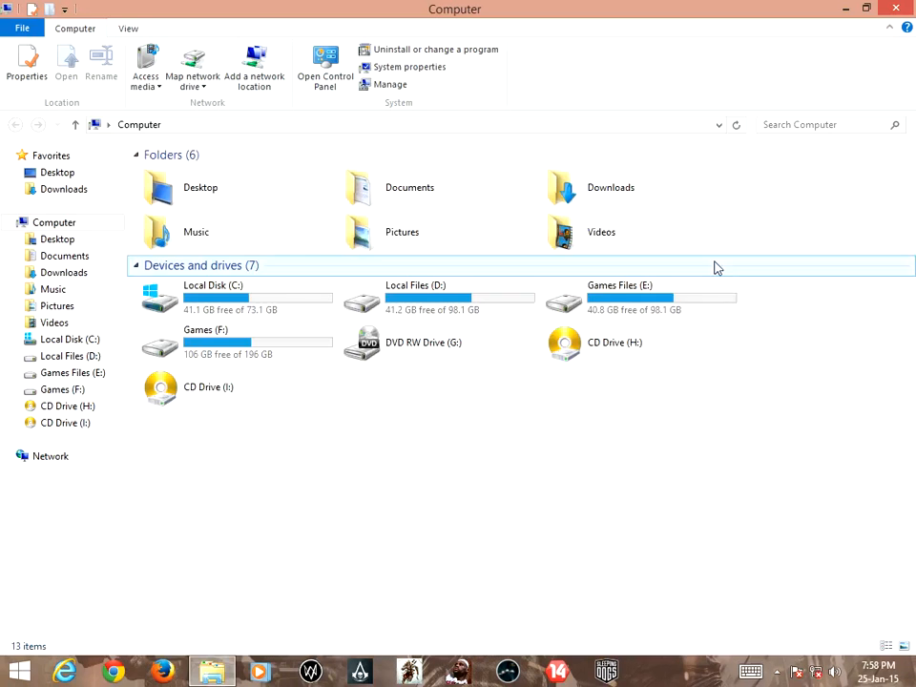
double_click(684, 299)
double_click(441, 338)
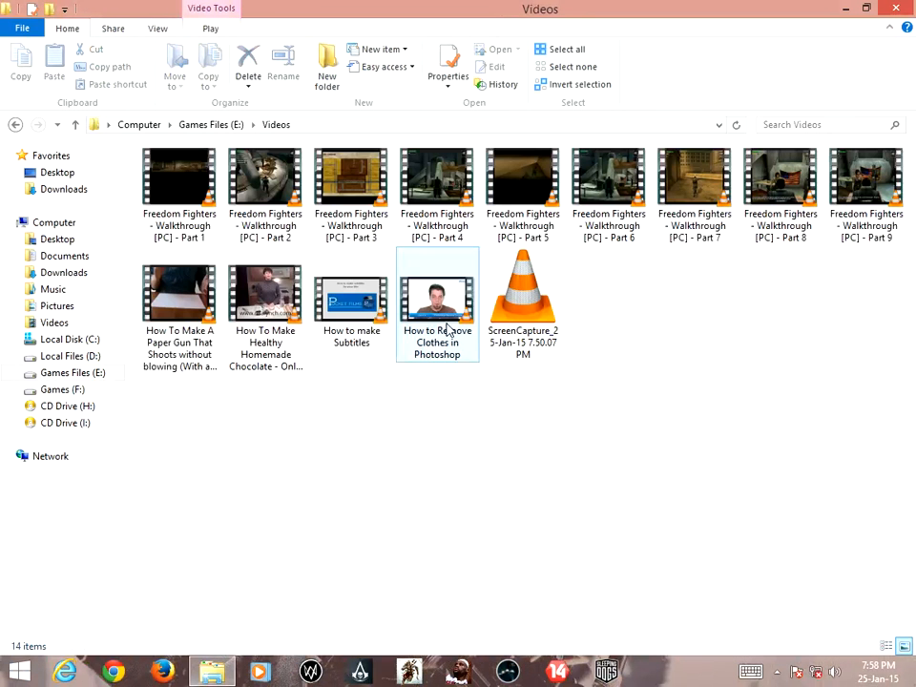
left_click(695, 191)
key("alt+Return")
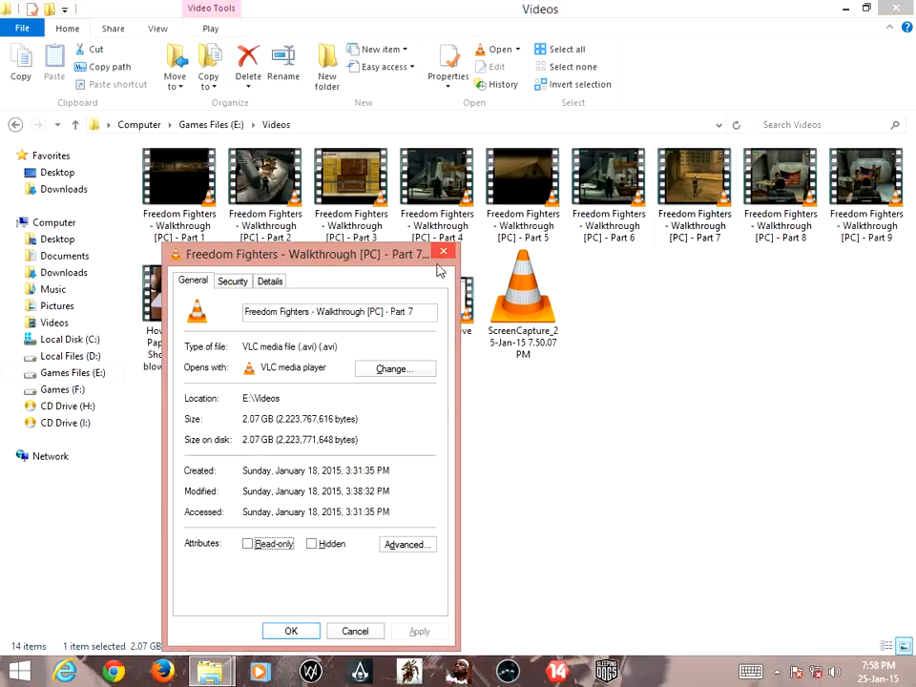
left_click(846, 9)
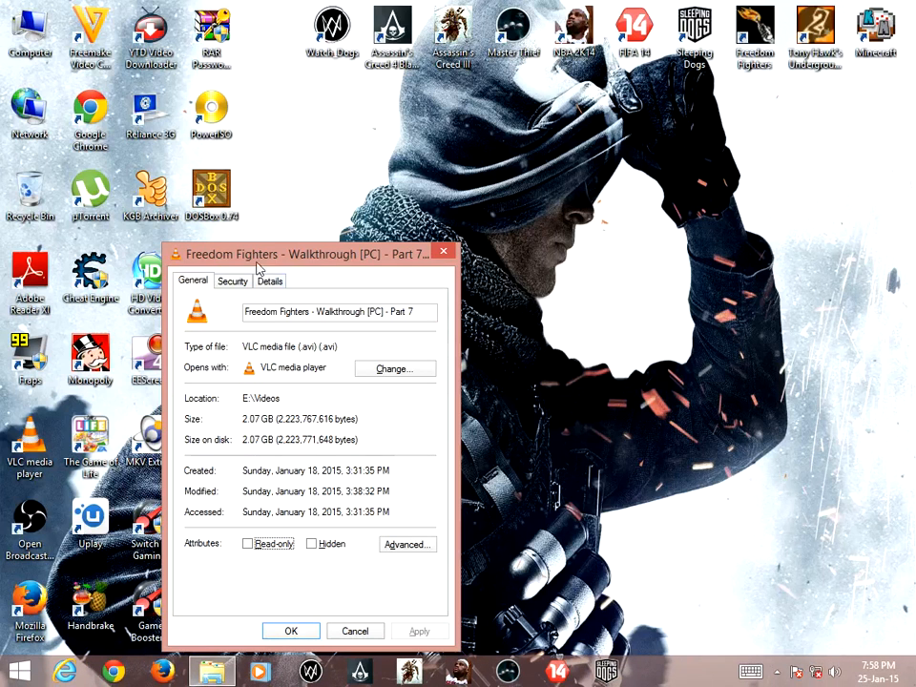
Place the properties of Freedom Fighters 2 and the original Part 7 side by side, compare their file sizes, and close both dialogs
left_click_drag(256, 263, 545, 249)
left_click(281, 637)
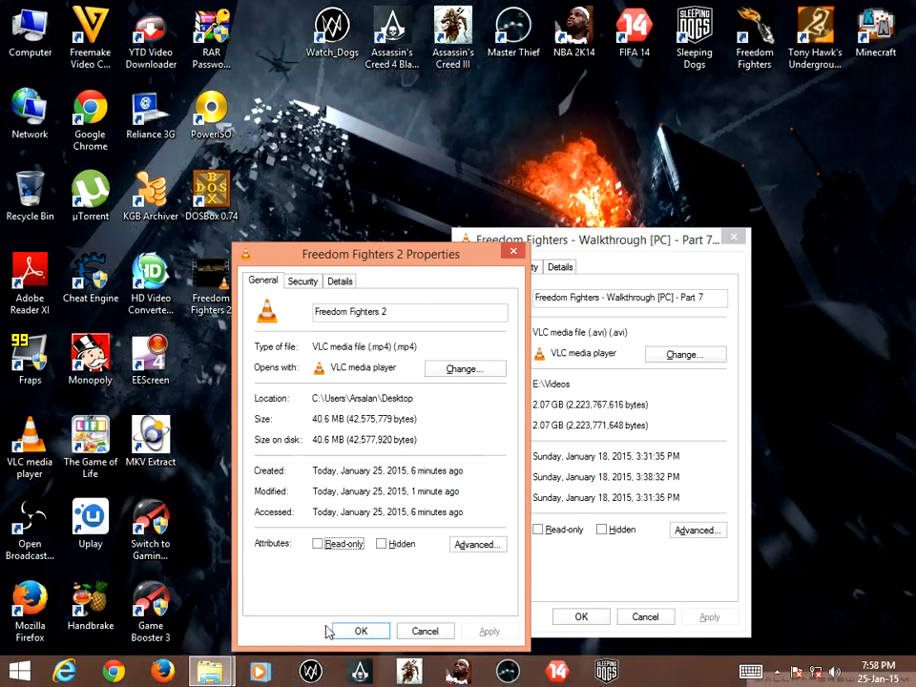
left_click_drag(259, 200, 152, 240)
left_click_drag(207, 402, 309, 401)
left_click_drag(627, 404, 535, 404)
right_click(488, 135)
left_click(531, 180)
right_click(488, 159)
left_click(531, 205)
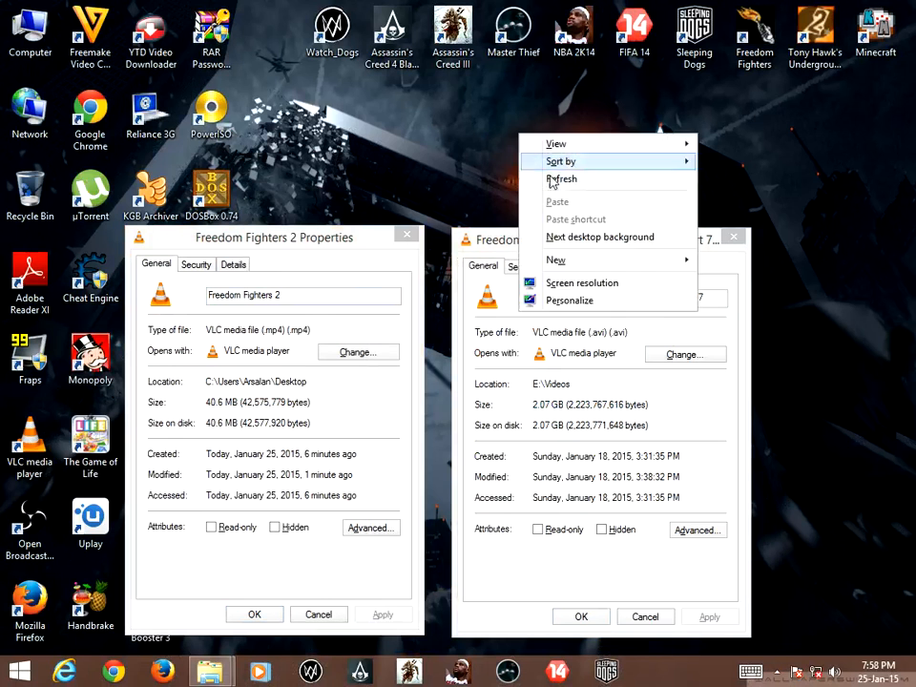
right_click(550, 146)
left_click(585, 192)
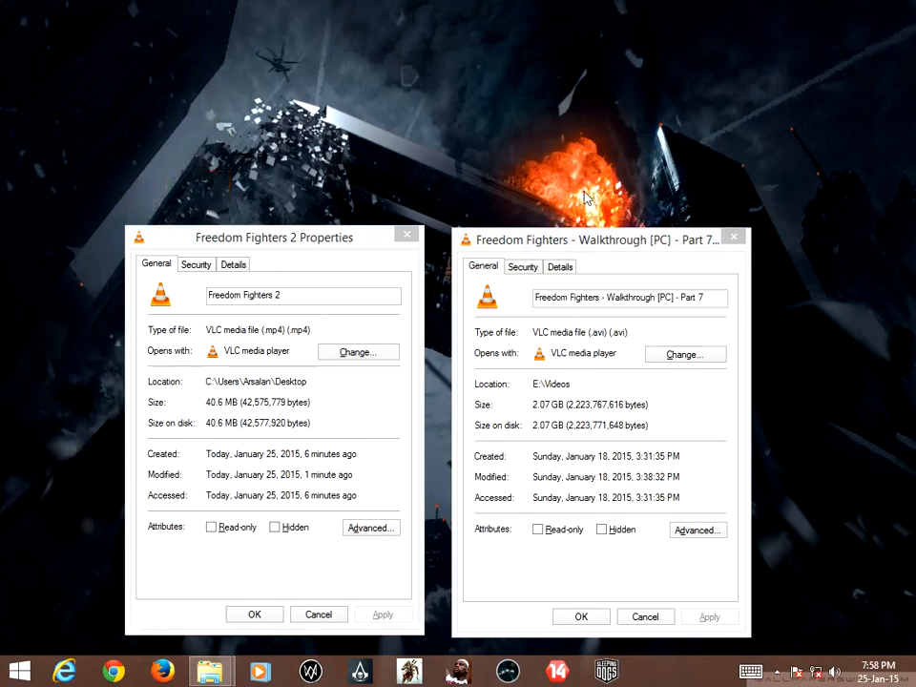
left_click(733, 237)
left_click(409, 236)
right_click(491, 160)
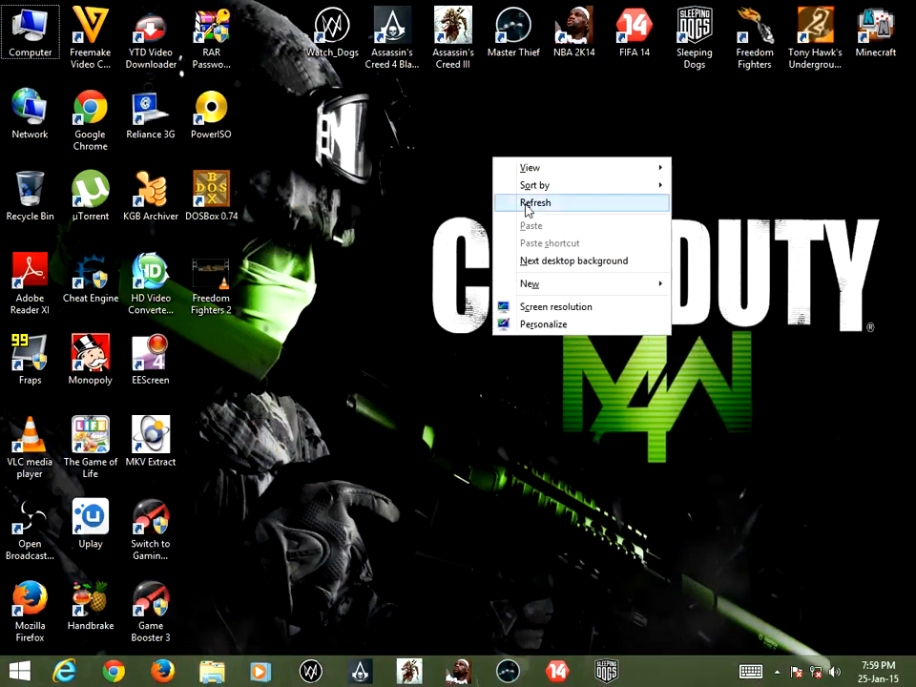
left_click(530, 204)
right_click(362, 153)
left_click(395, 199)
right_click(384, 184)
left_click(415, 222)
right_click(362, 197)
left_click(392, 240)
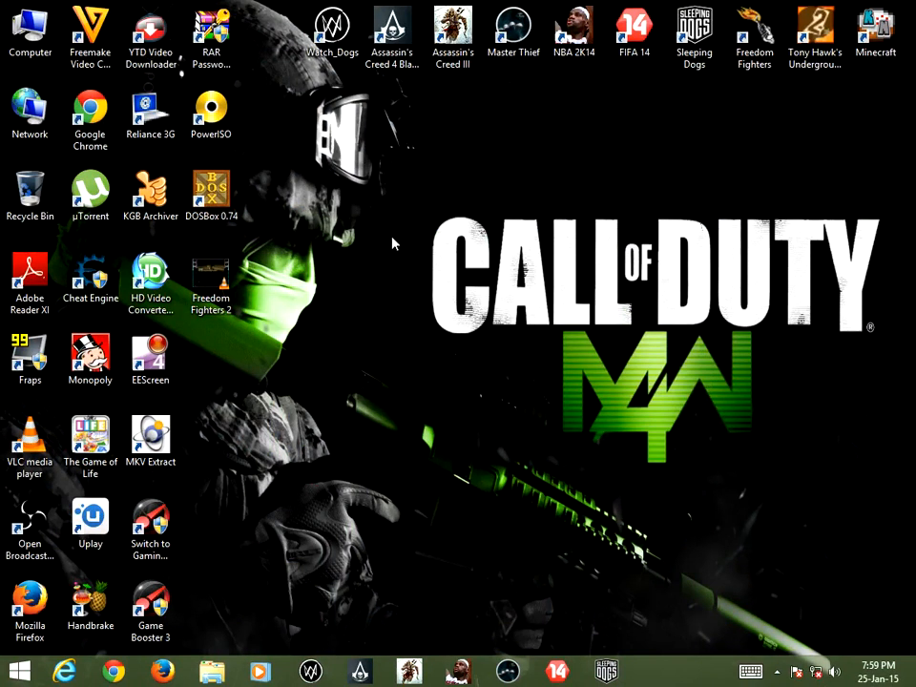
right_click(392, 241)
left_click(423, 281)
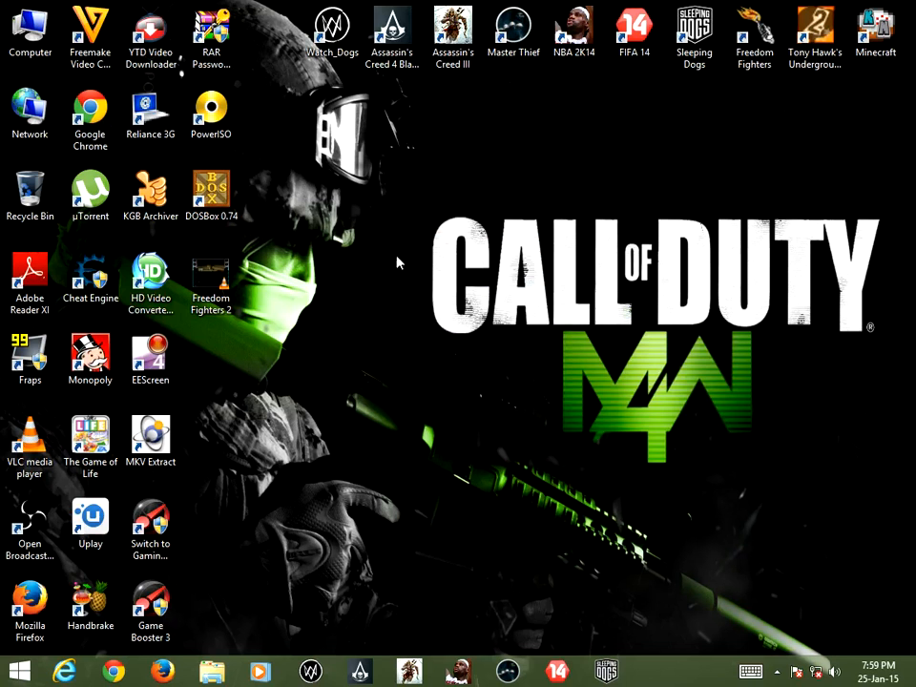